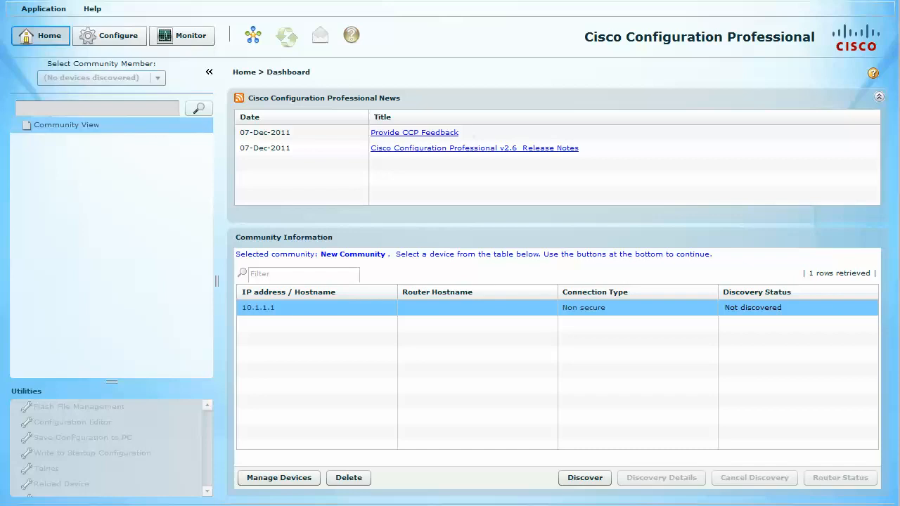
Discover the community device 10.1.1.1 and open its router ACL Summary
click(110, 35)
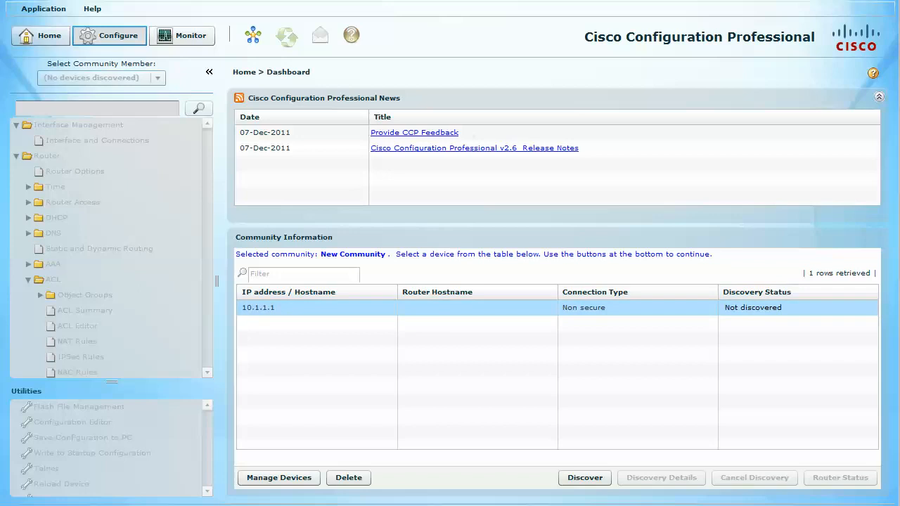
click(590, 478)
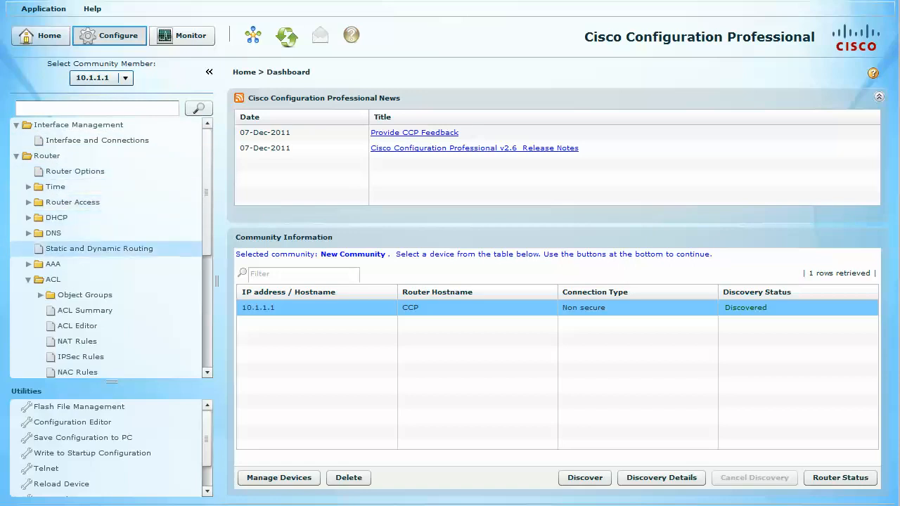
scroll(111, 239, down, 3)
click(91, 218)
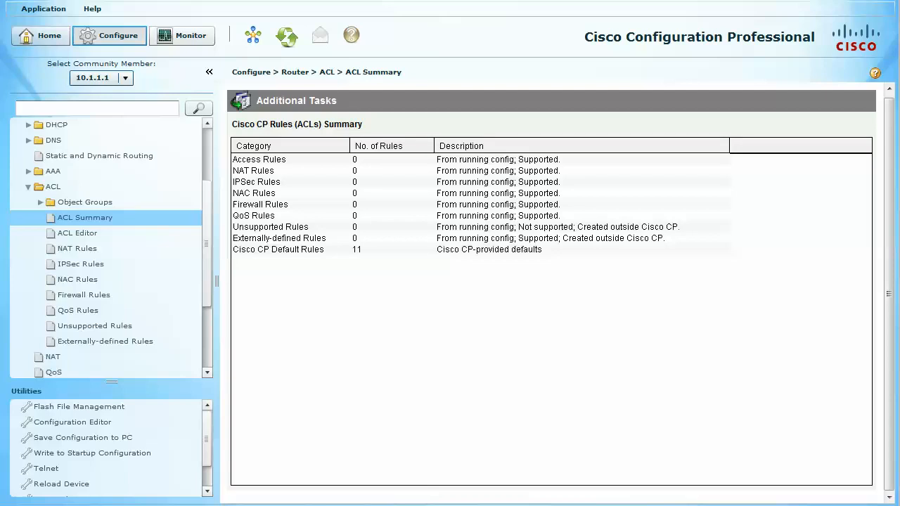
Start a new access rule of type Extended Rule in the ACL Editor
click(77, 234)
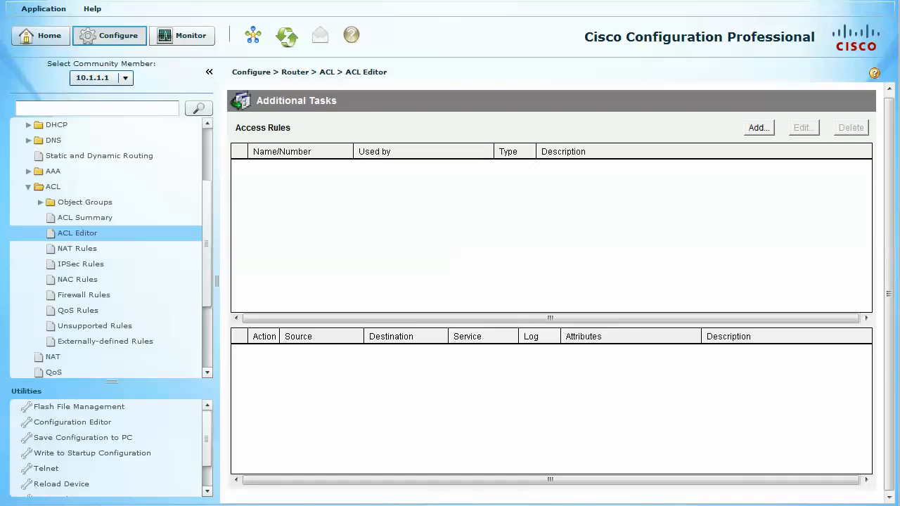
click(759, 127)
drag(534, 151, 349, 88)
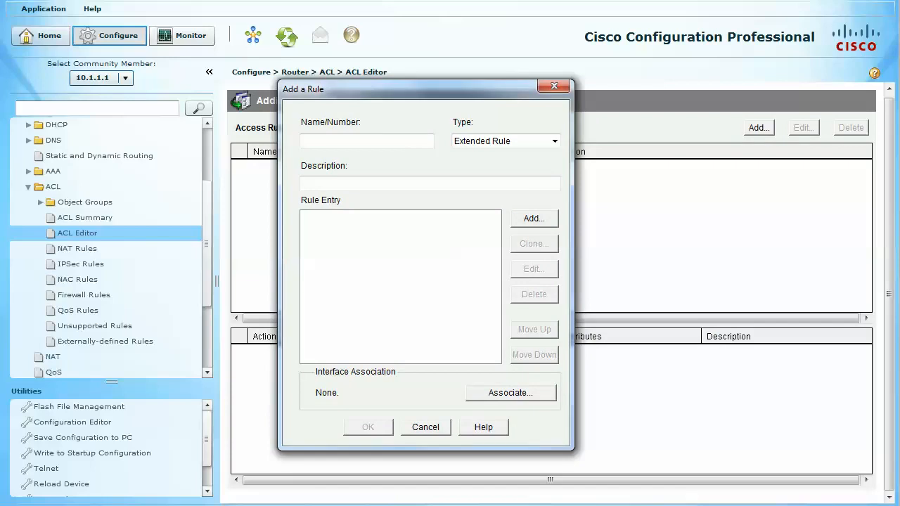
click(366, 141)
text(0)
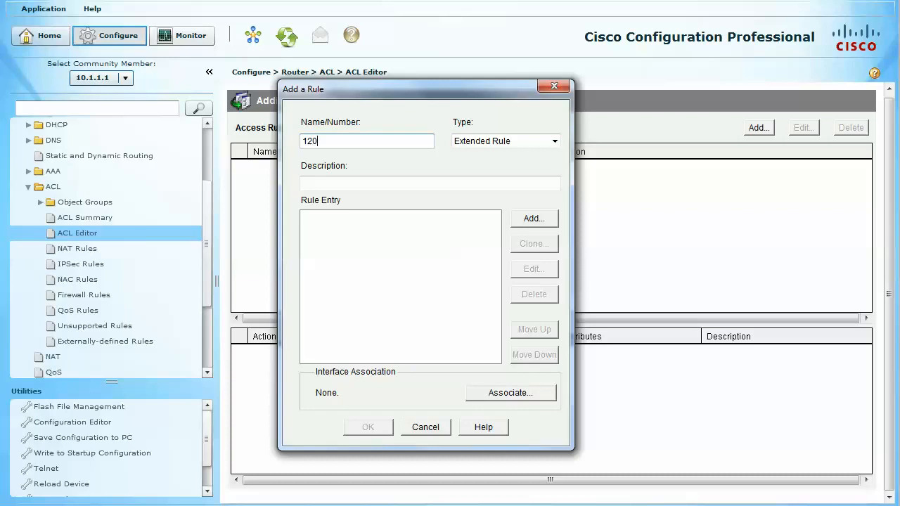
key(BackSpace)
key(BackSpace)
key(BackSpace)
Name the rule "Example" and describe it as "Example for CCNA Security Video Boot Camp."
text(Example)
click(304, 183)
text(Example)
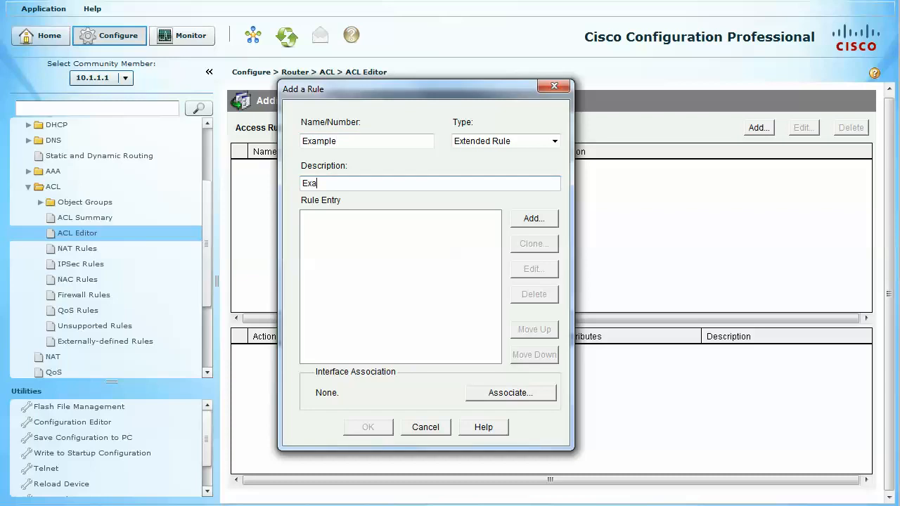
text( for CCNA Security Video Boot)
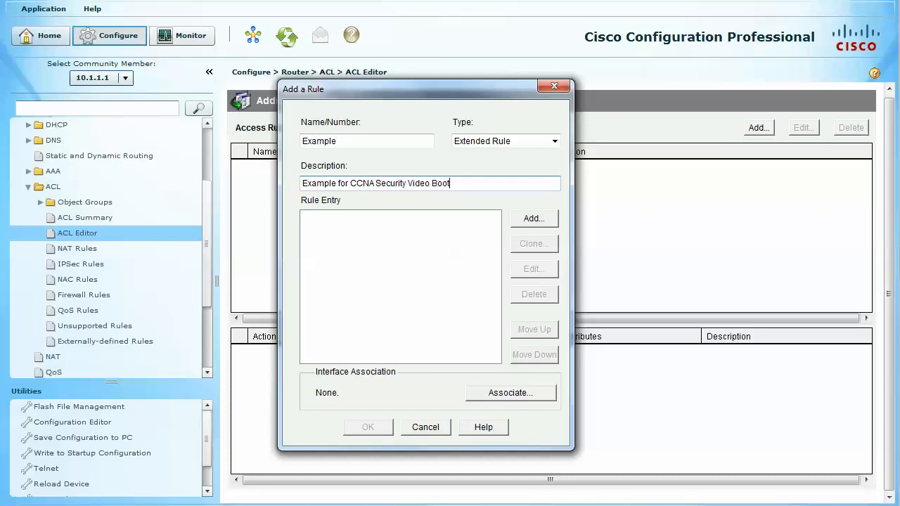
text( Camp.)
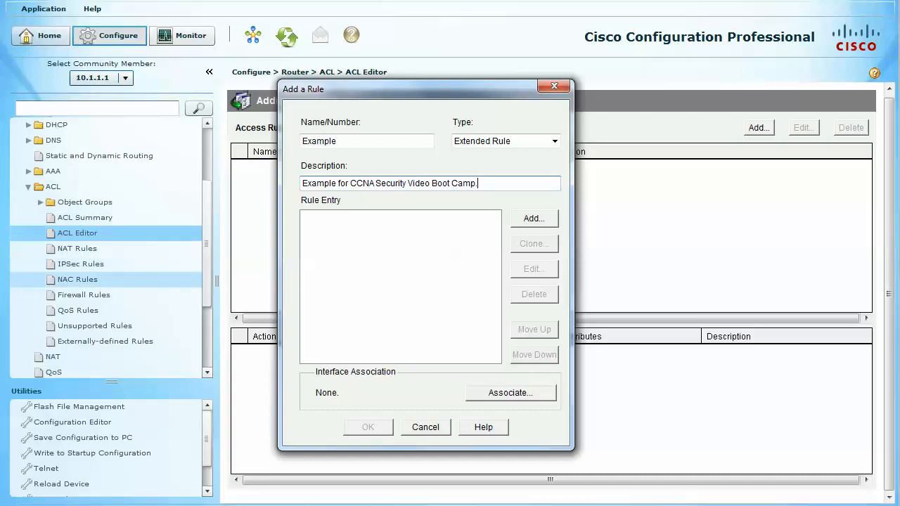
Add an extended rule entry to the Example rule and set its action to Deny
key(Tab)
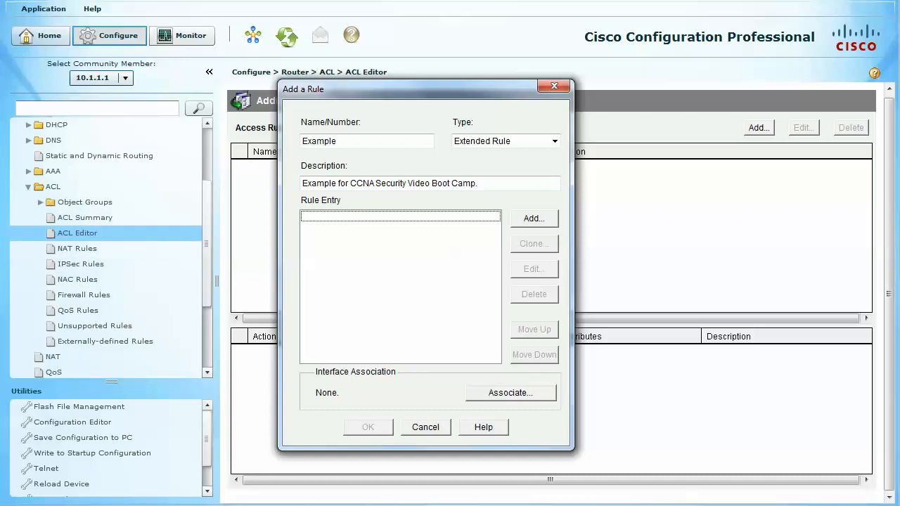
key(Tab)
key(space)
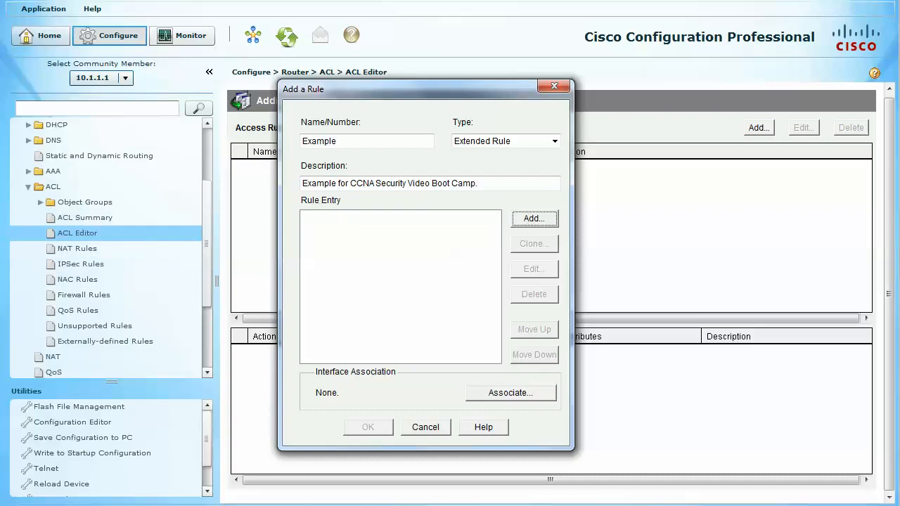
drag(563, 125, 364, 55)
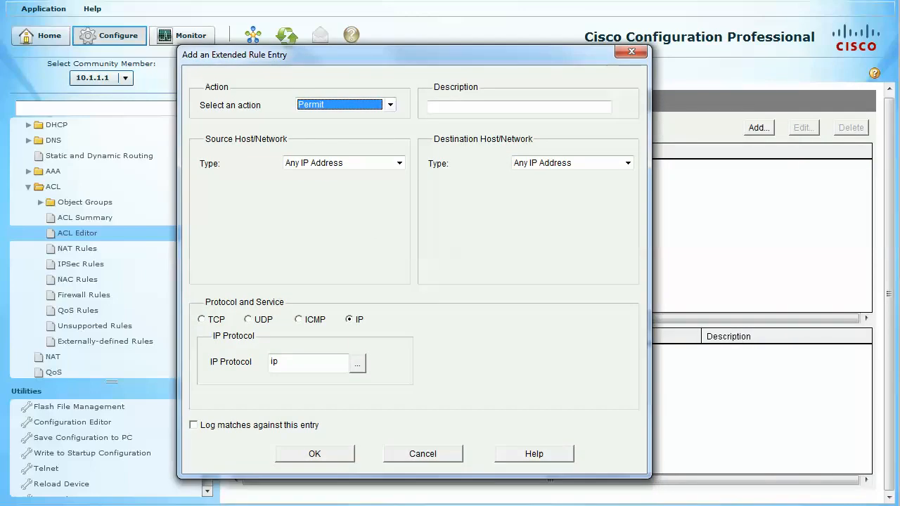
click(390, 105)
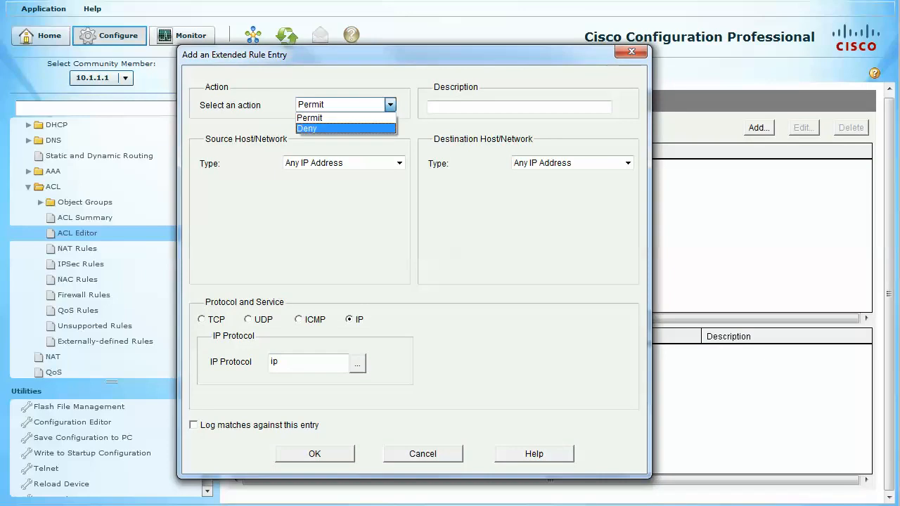
click(345, 129)
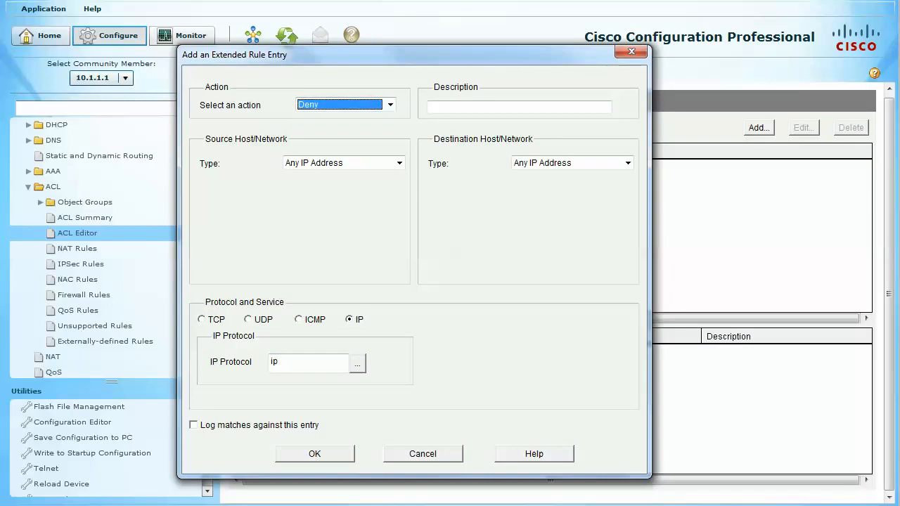
click(519, 107)
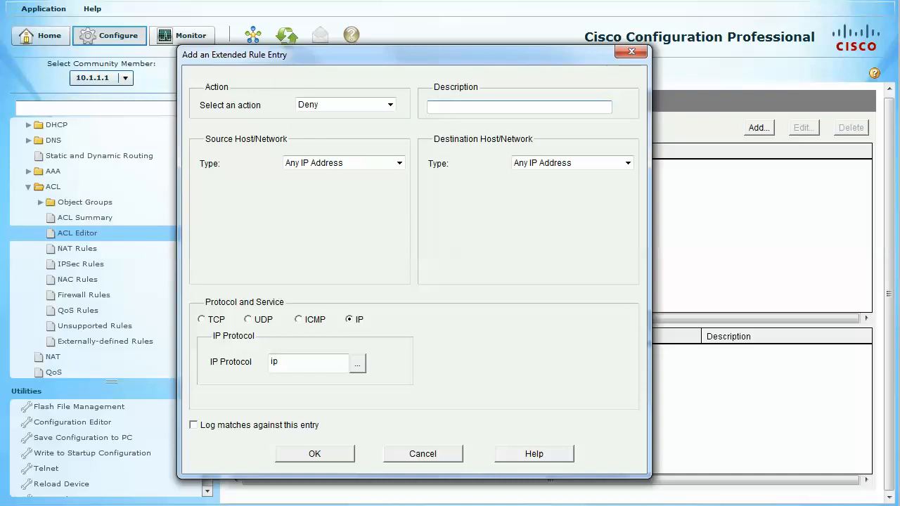
Set the entry's source type to A Host Name or IP Address and enter host 172.1.1.1
click(399, 163)
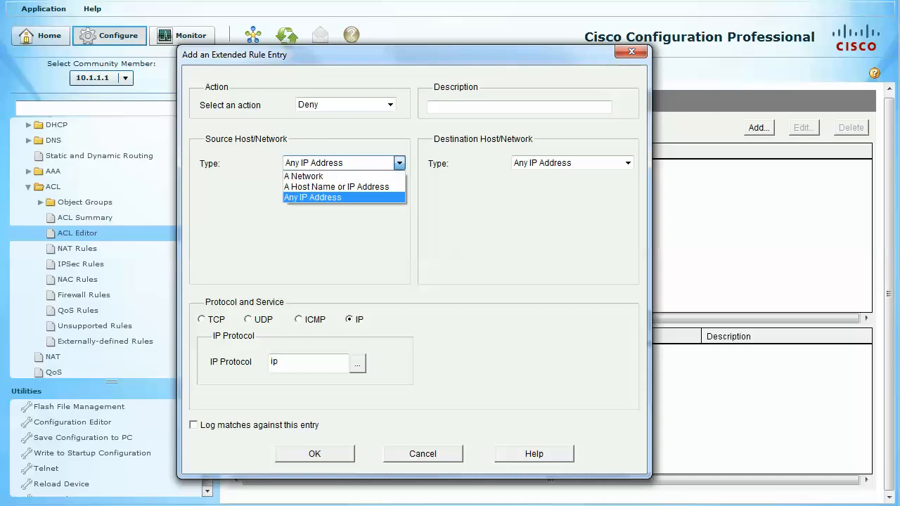
key(Up)
key(Up)
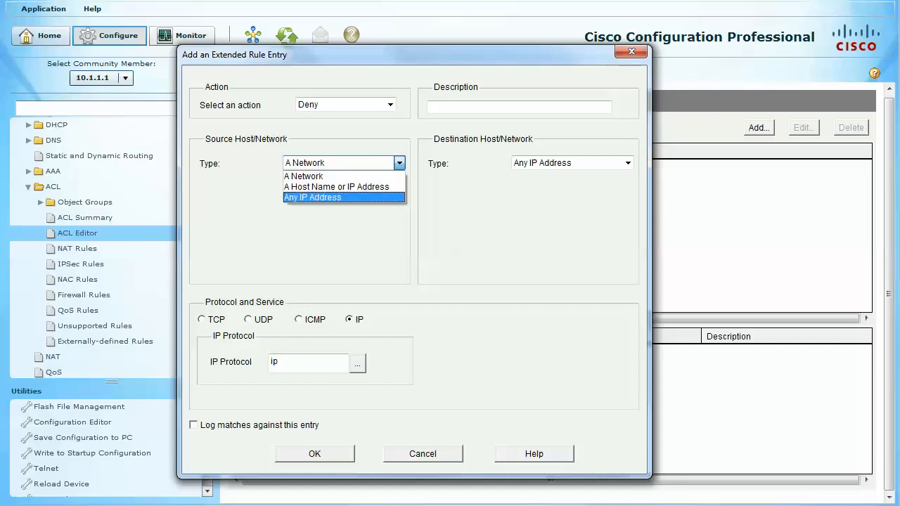
key(Return)
click(399, 163)
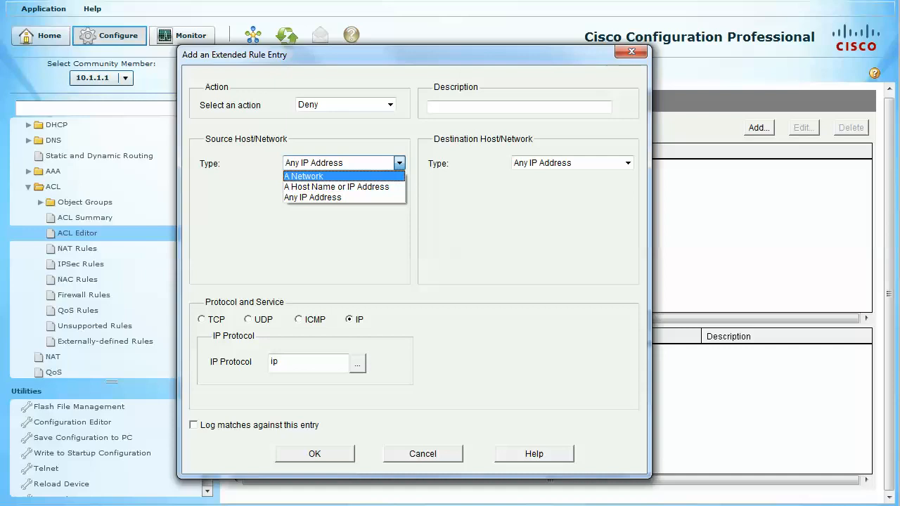
key(Down)
key(Down)
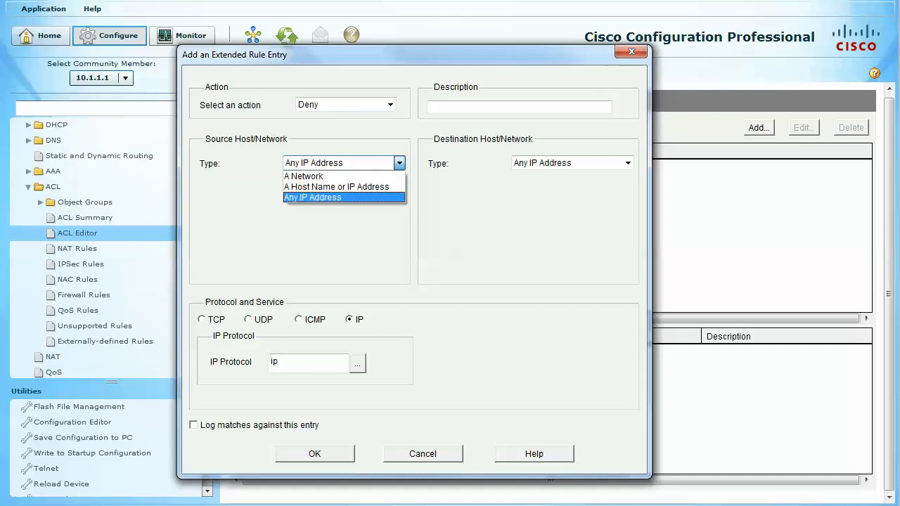
key(Up)
key(Return)
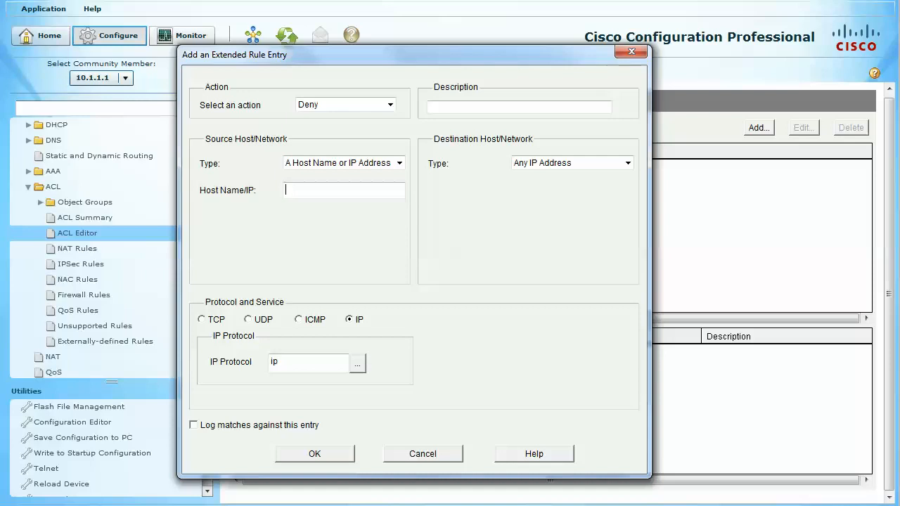
text(172.1.1.1)
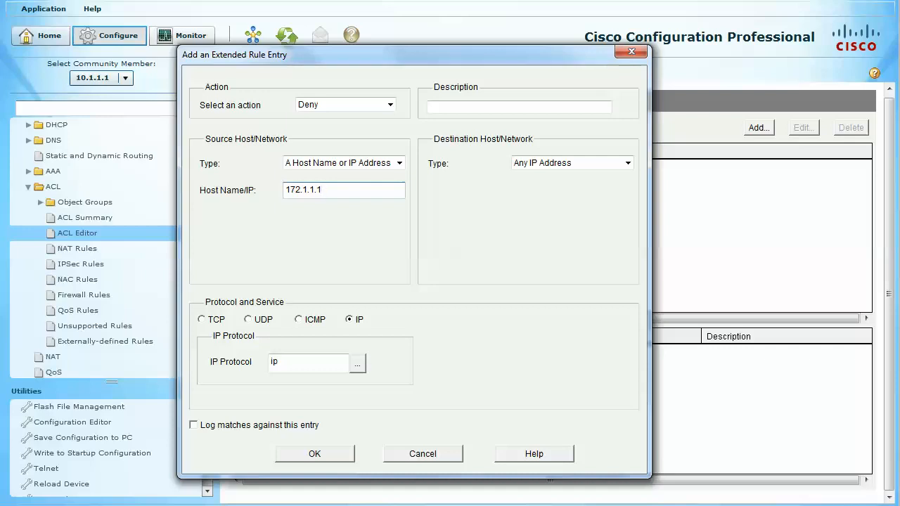
Choose Any IP Address as the entry's destination and TCP as its protocol
click(628, 163)
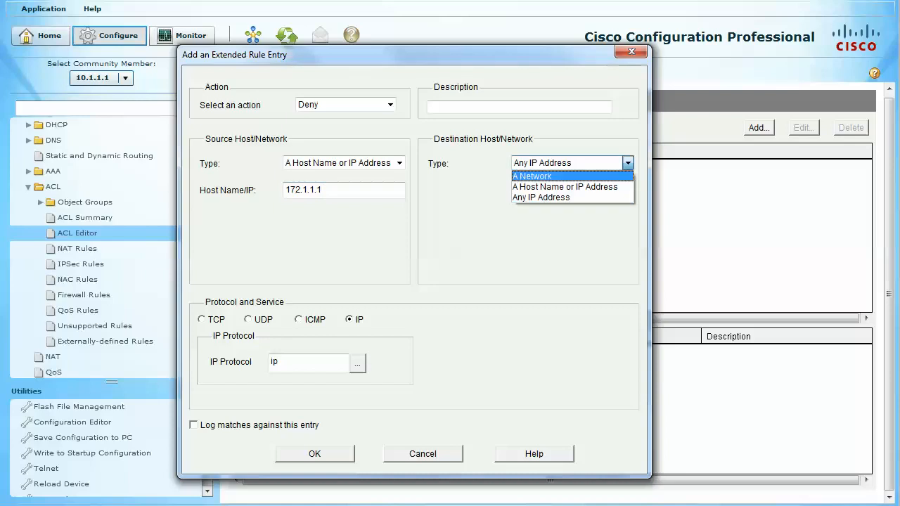
key(Down)
key(Down)
key(Return)
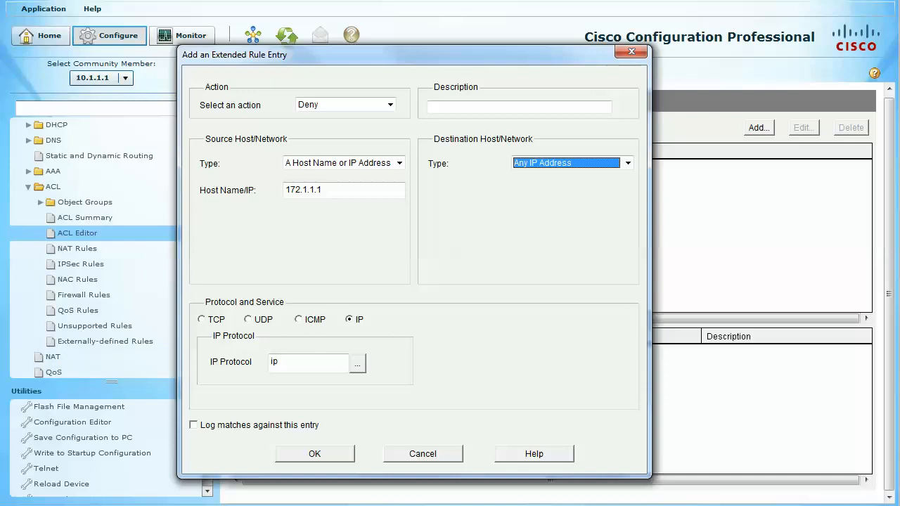
click(211, 319)
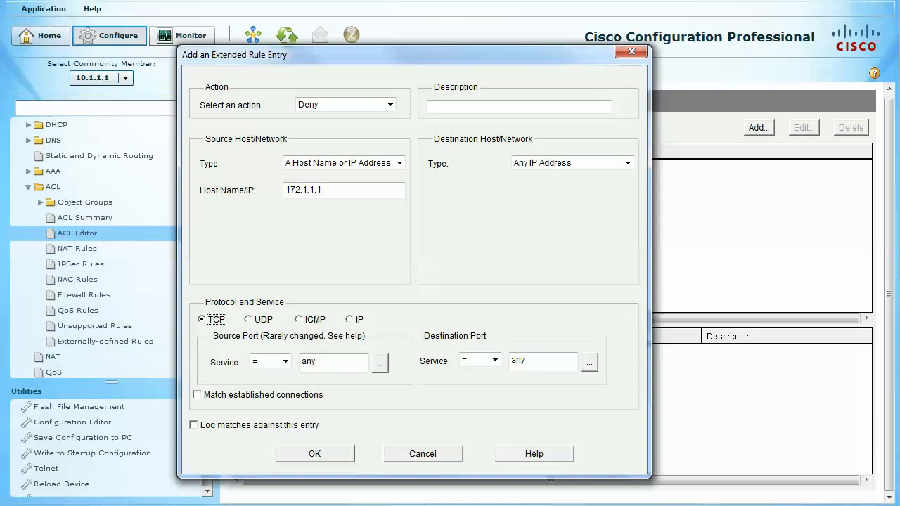
Examine the TCP source port's comparison operators and its list of predefined services, leaving the selection as it is
click(286, 361)
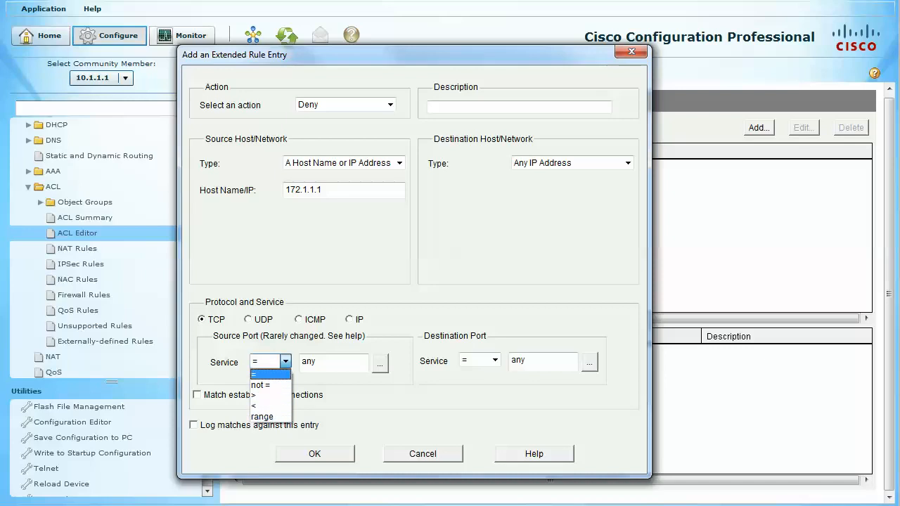
click(271, 374)
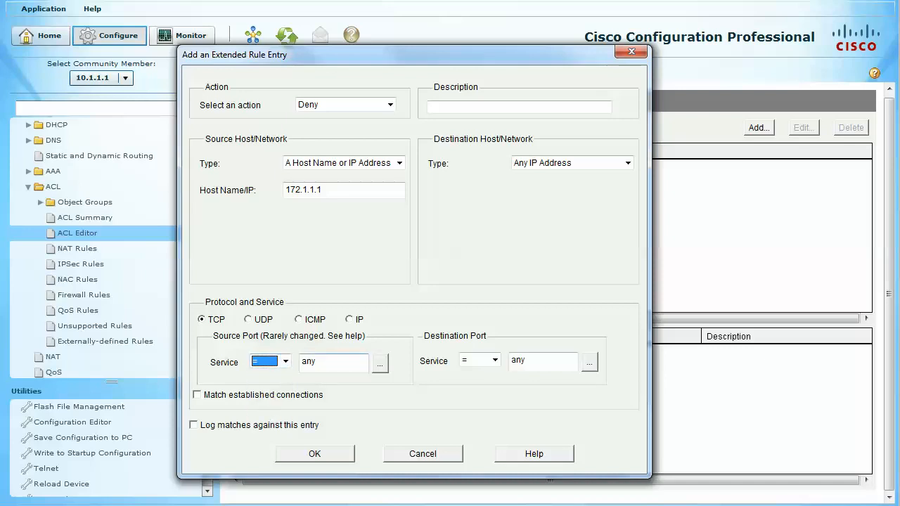
key(Tab)
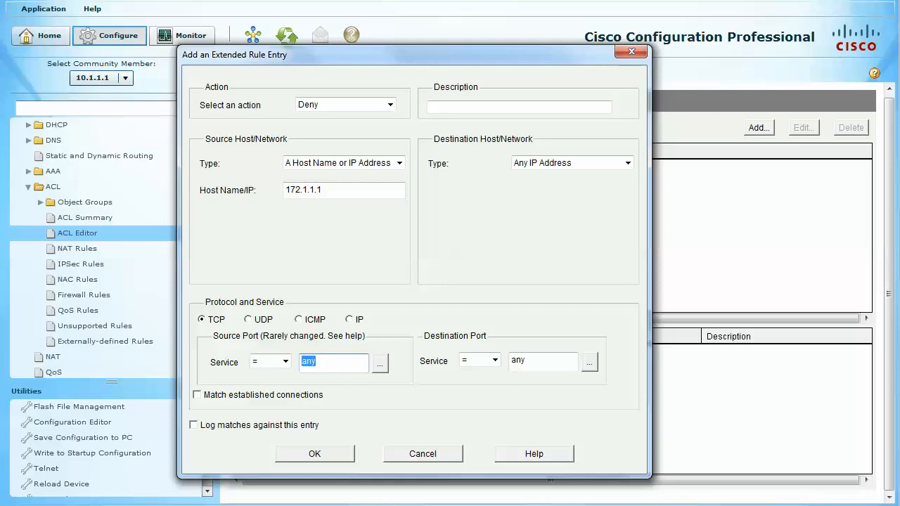
key(Tab)
key(space)
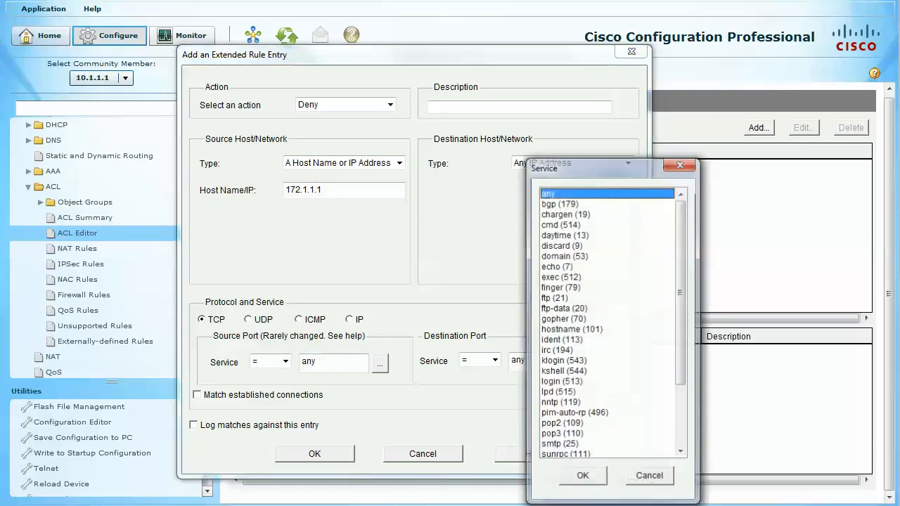
drag(605, 166, 420, 106)
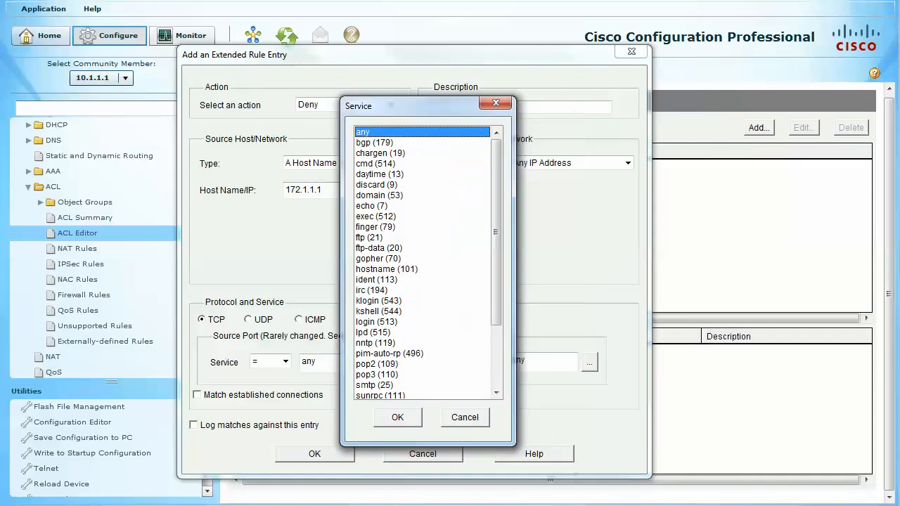
drag(496, 232, 497, 292)
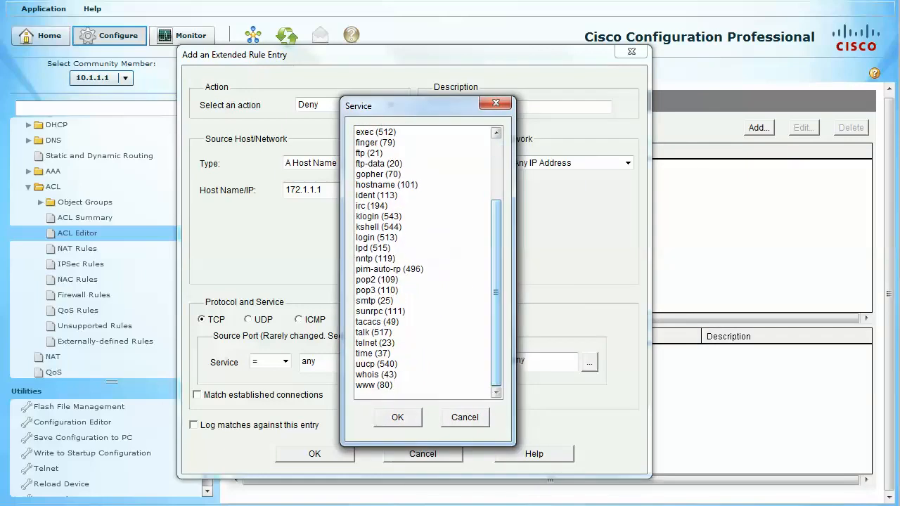
drag(497, 293, 497, 232)
click(496, 103)
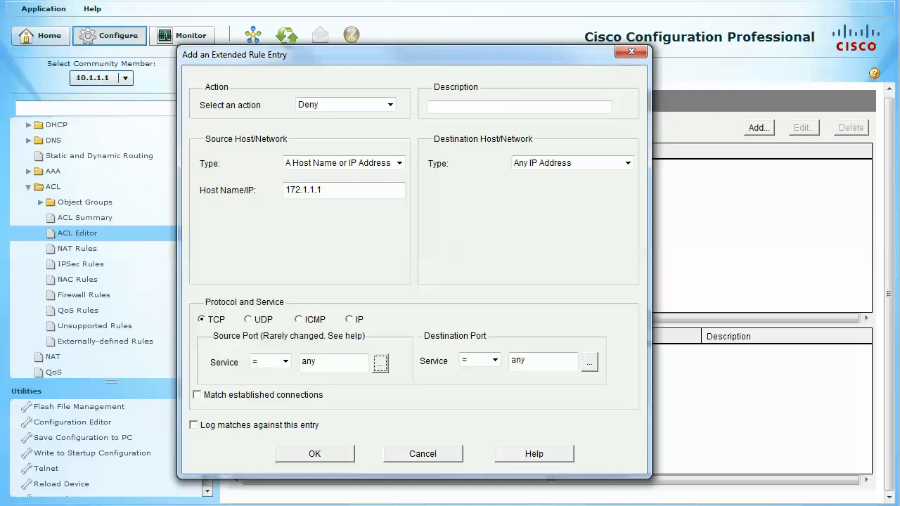
Check the UDP port options, return to TCP, and view the destination port's service list
click(248, 319)
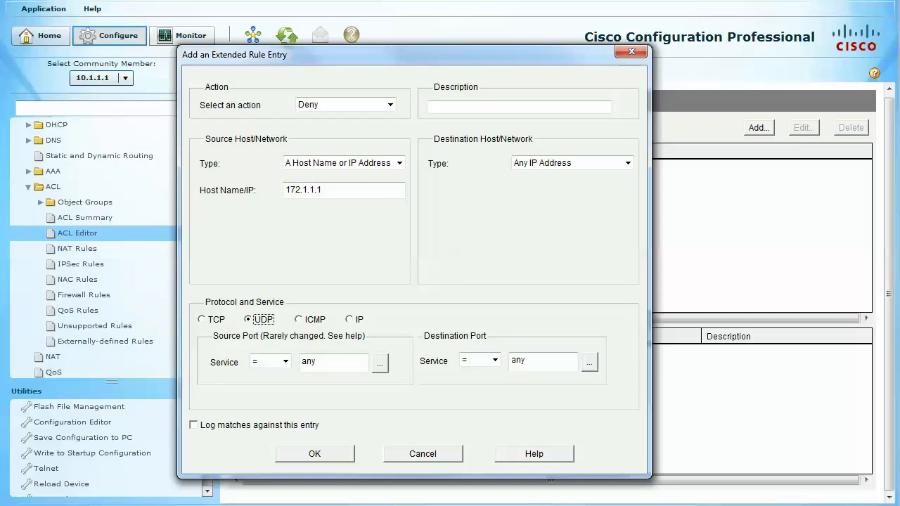
click(202, 319)
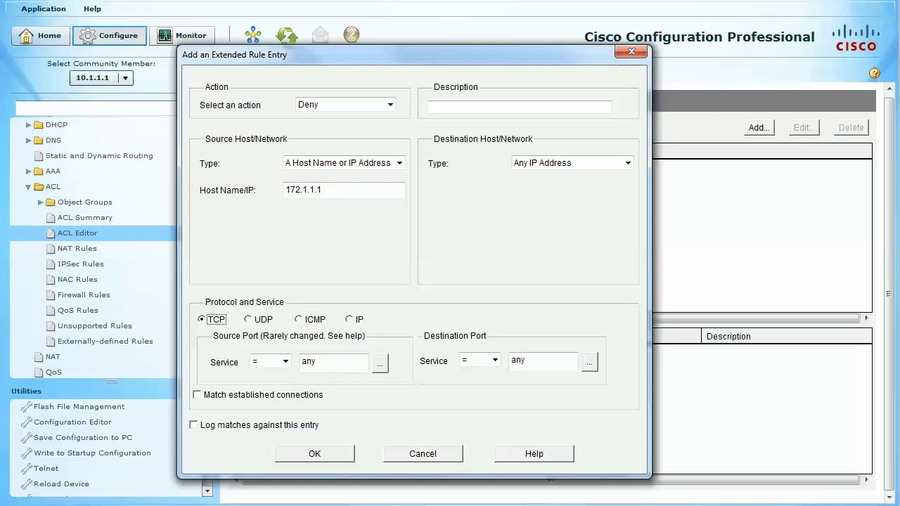
click(589, 362)
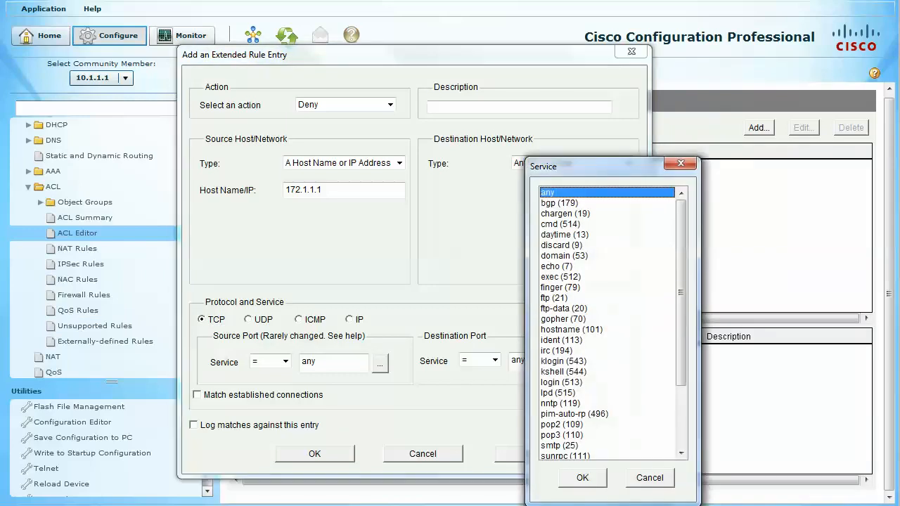
key(Escape)
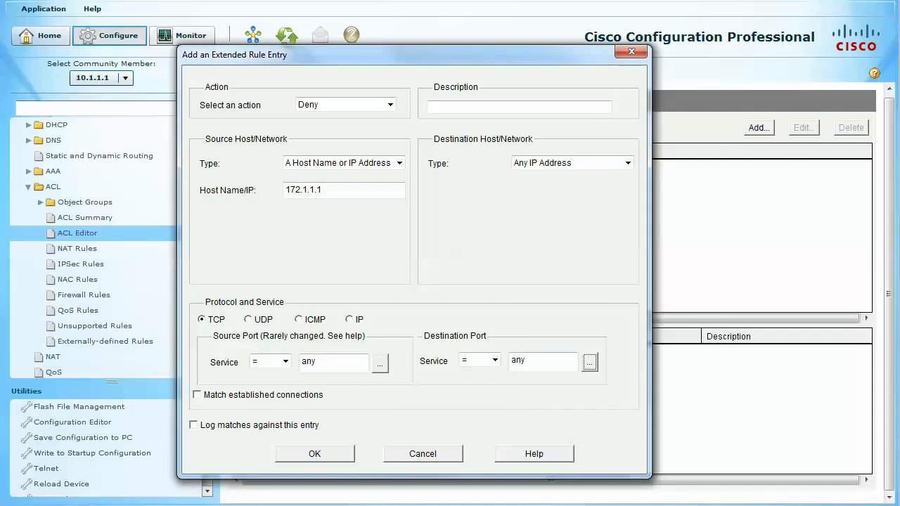
Switch the entry's protocol to ICMP and examine the list of ICMP message types without choosing one
click(298, 319)
click(357, 363)
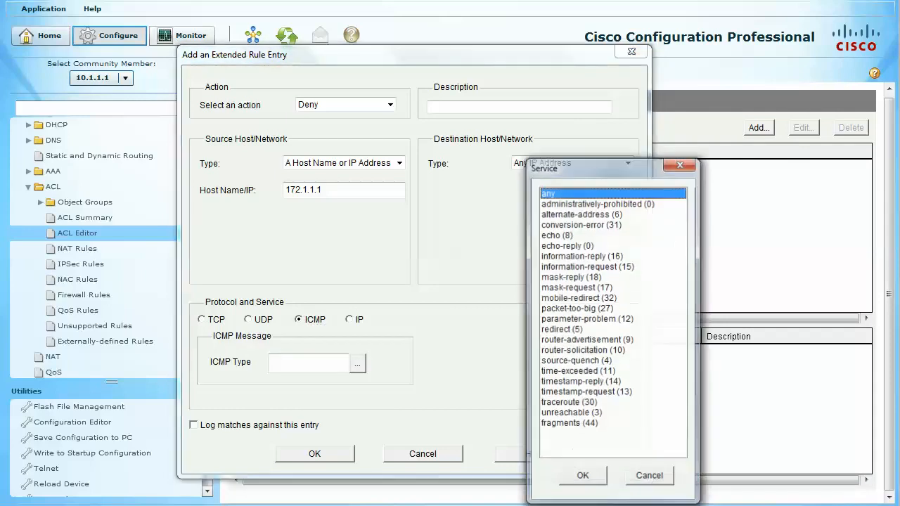
drag(598, 166, 469, 155)
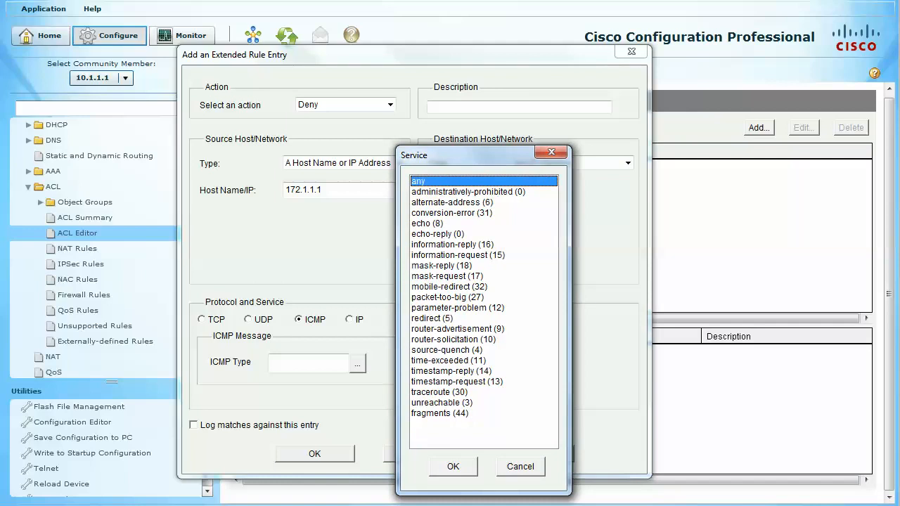
click(551, 153)
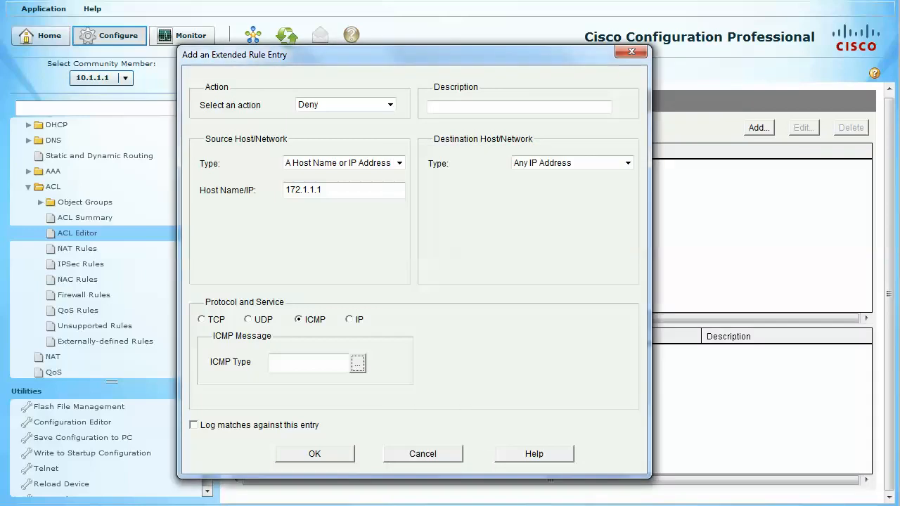
Set the entry's protocol to IP and save the entry with match logging enabled
click(355, 320)
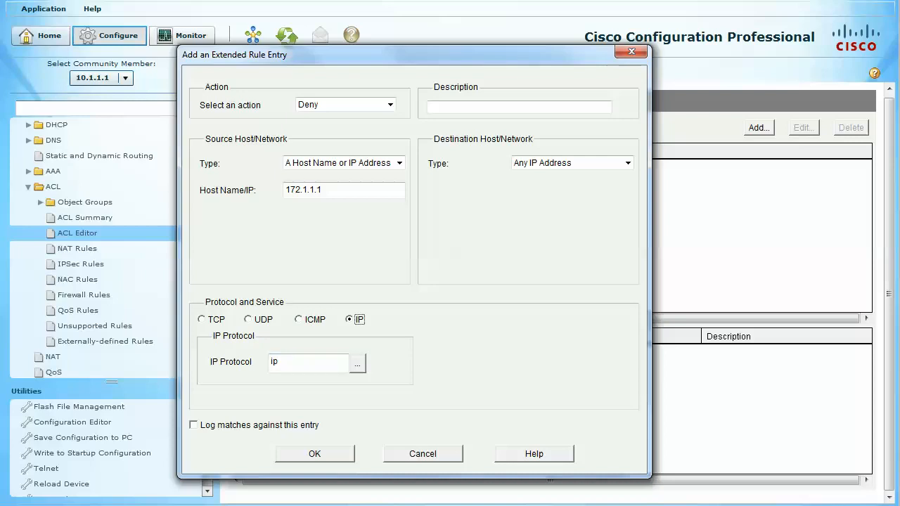
click(194, 426)
click(315, 454)
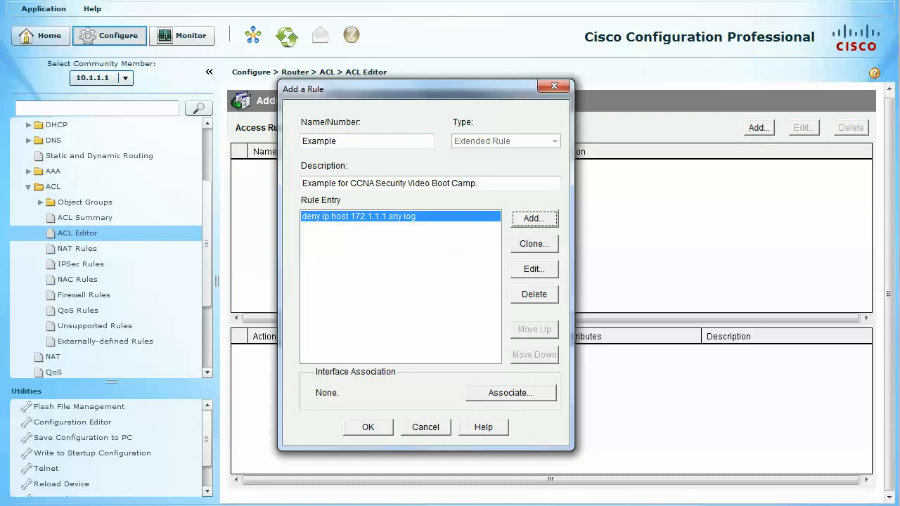
Start a second rule entry and set its source type to A Host Name or IP Address
key(space)
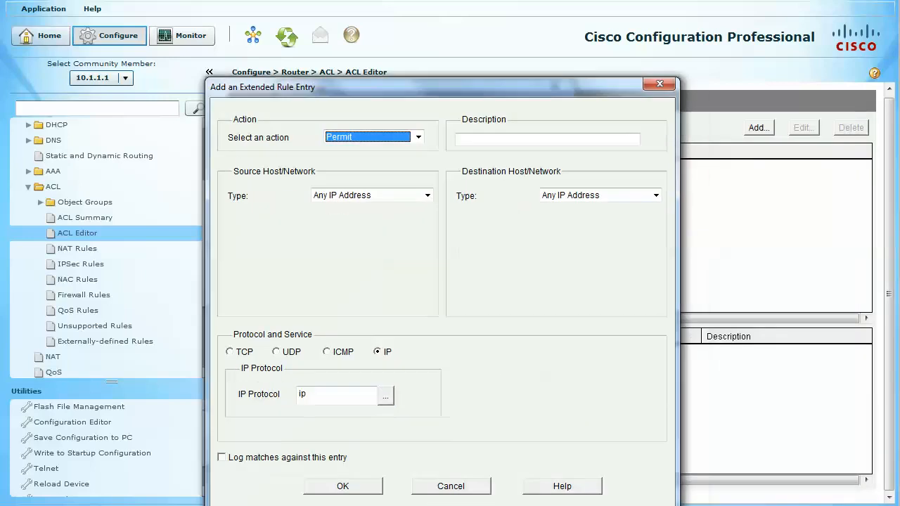
click(427, 195)
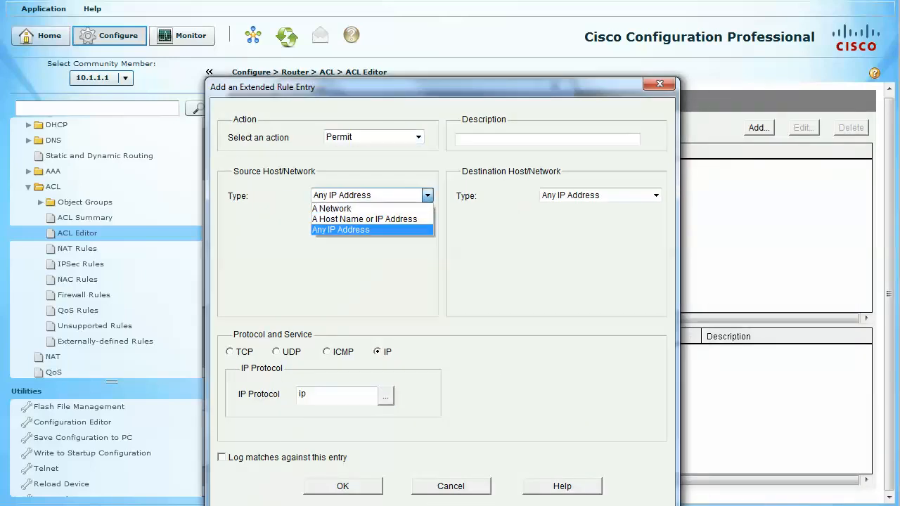
key(Up)
key(Return)
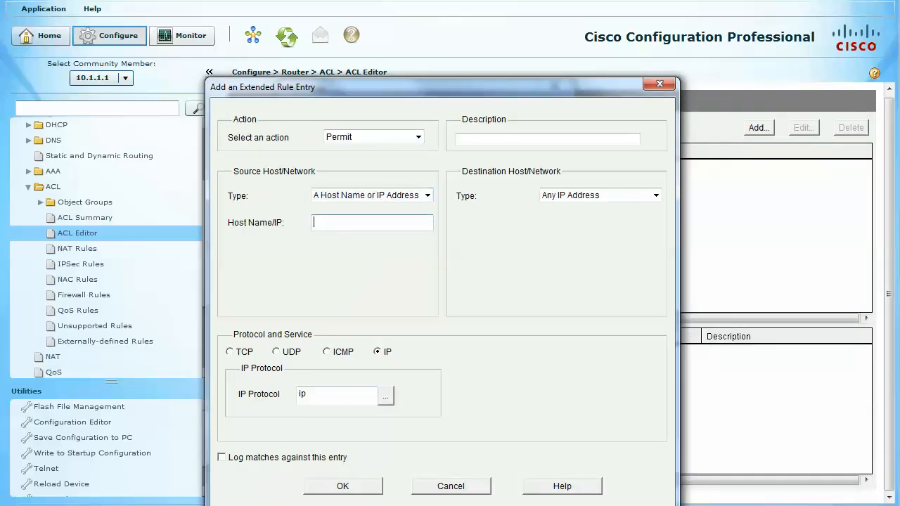
key(Tab)
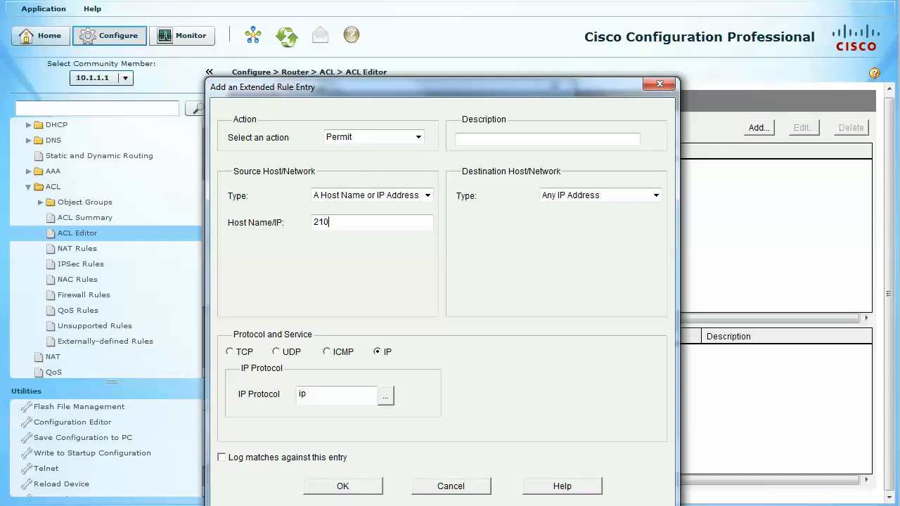
Set the new entry's action to Deny and its source type to A Network
key(shift+Tab)
key(shift+Tab)
key(alt+Down)
key(Down)
key(Return)
key(Tab)
key(alt+Down)
key(Up)
key(Return)
key(Tab)
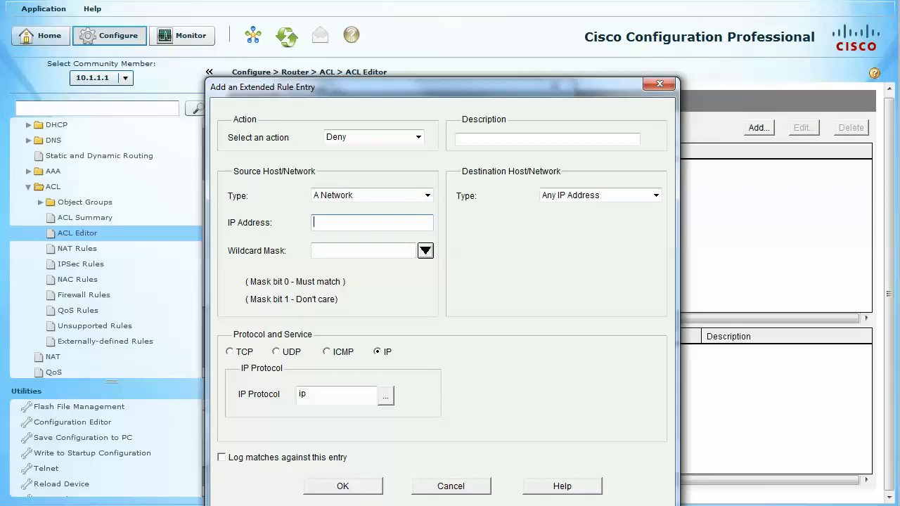
Enter 210.1.1.0 as the source network address with wildcard mask 0.0.0.255
click(425, 251)
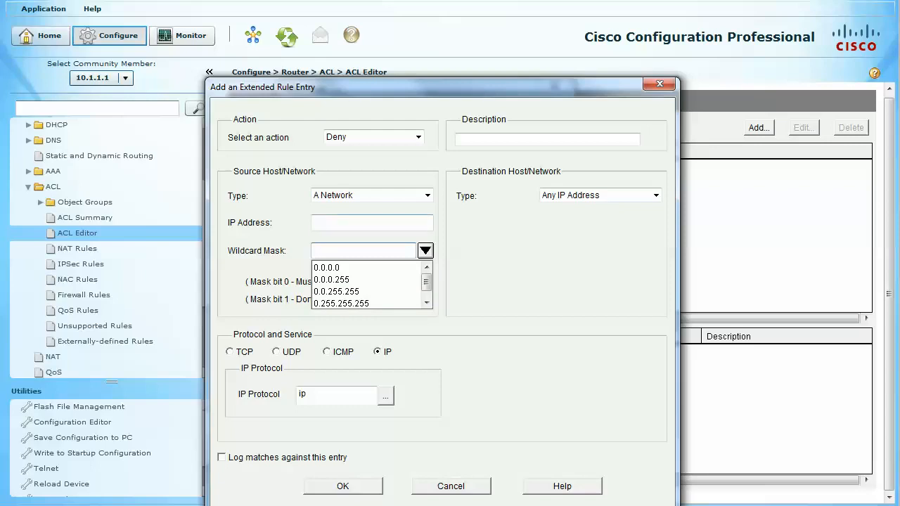
click(372, 223)
text(210.1.1.10)
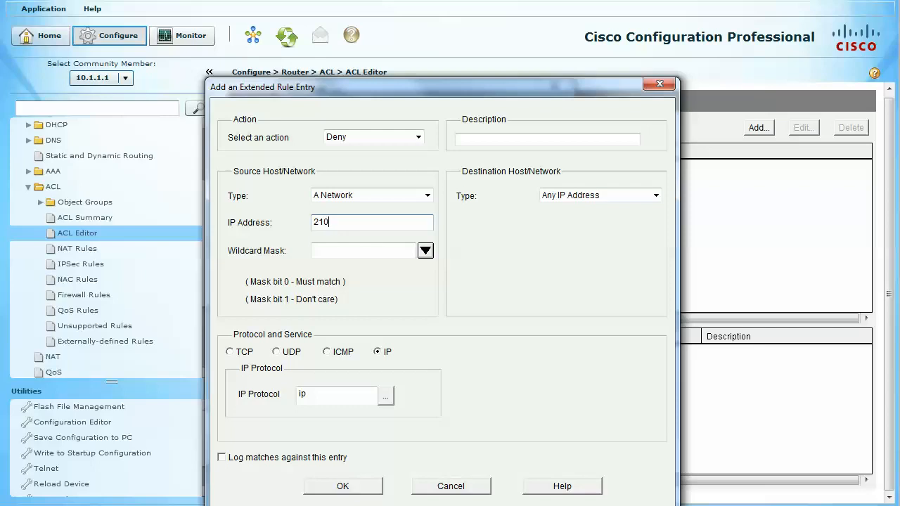
key(BackSpace)
key(BackSpace)
text(0)
click(426, 251)
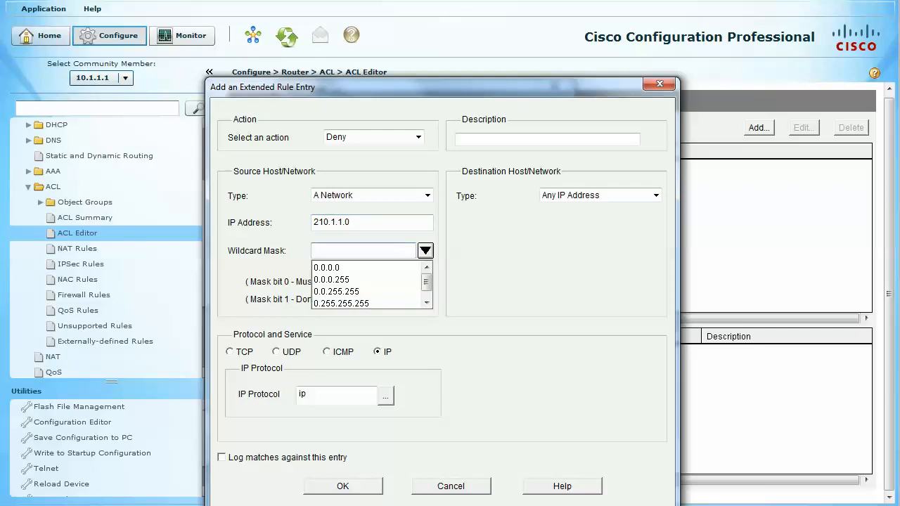
click(332, 280)
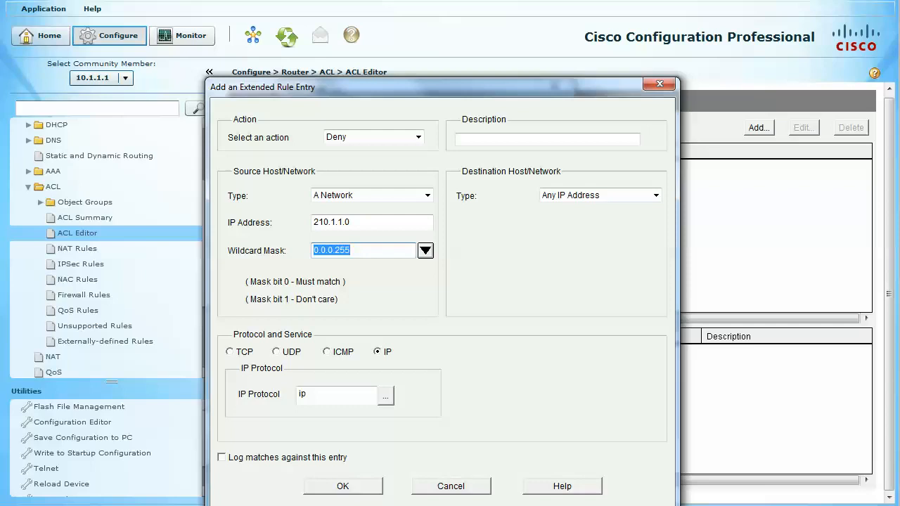
Set the destination to network 211.1.1.0 with wildcard mask 0.0.0.255, and save the entry with match logging enabled
click(656, 196)
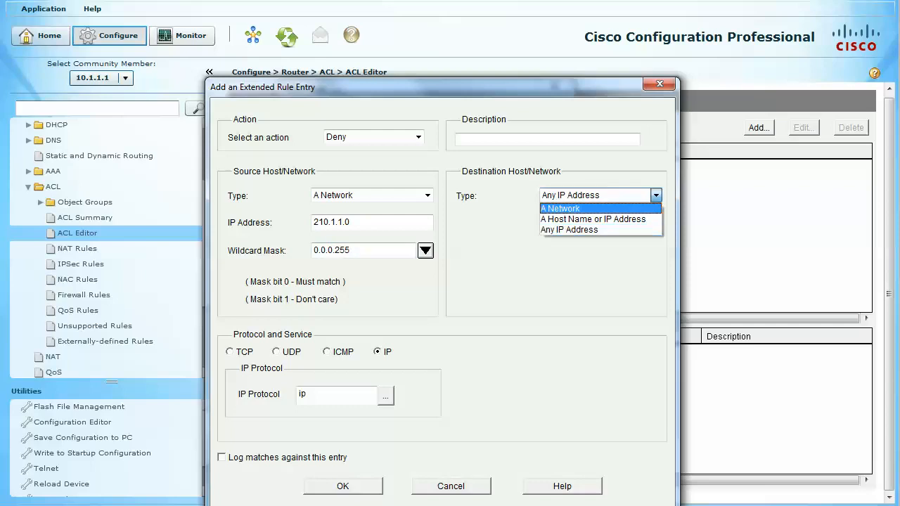
click(561, 209)
click(600, 223)
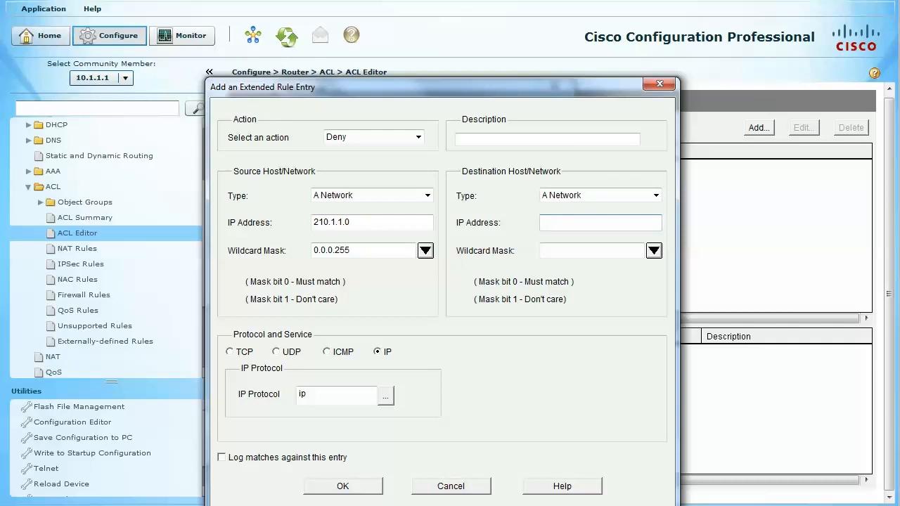
text(211.1.1.0)
click(653, 250)
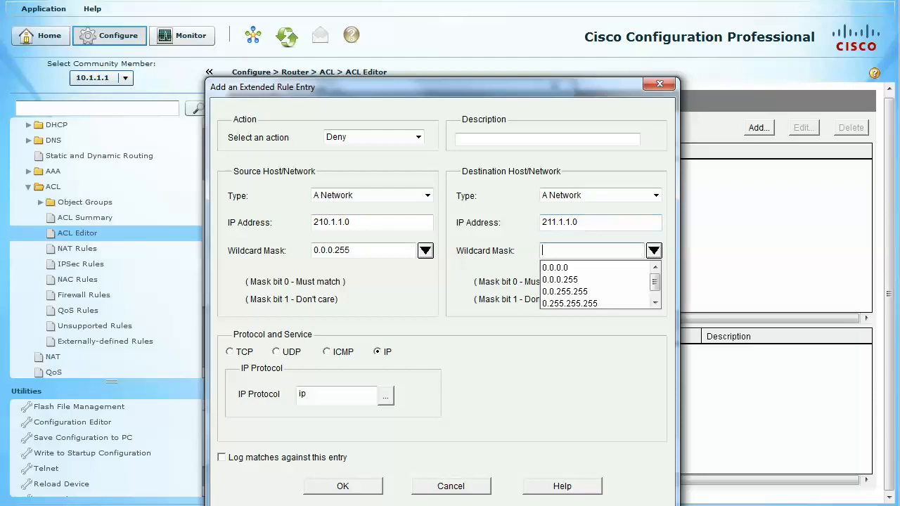
click(559, 279)
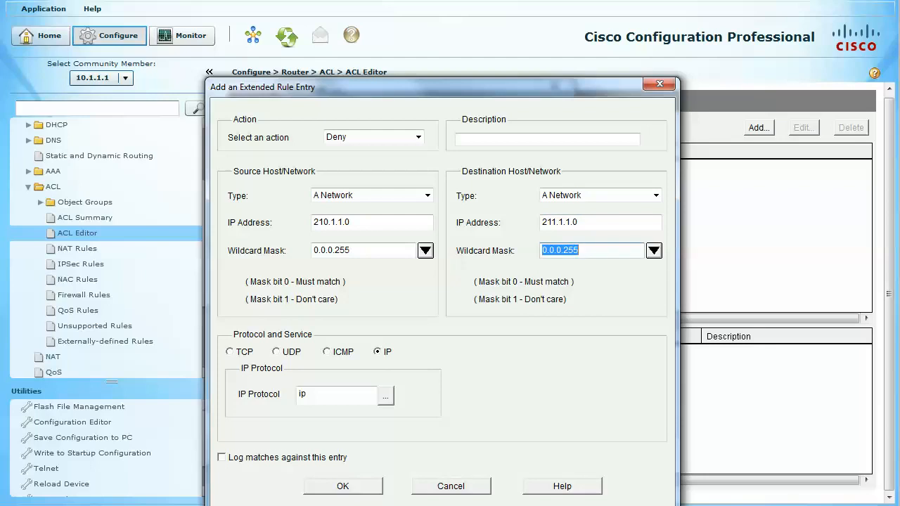
click(222, 457)
click(343, 485)
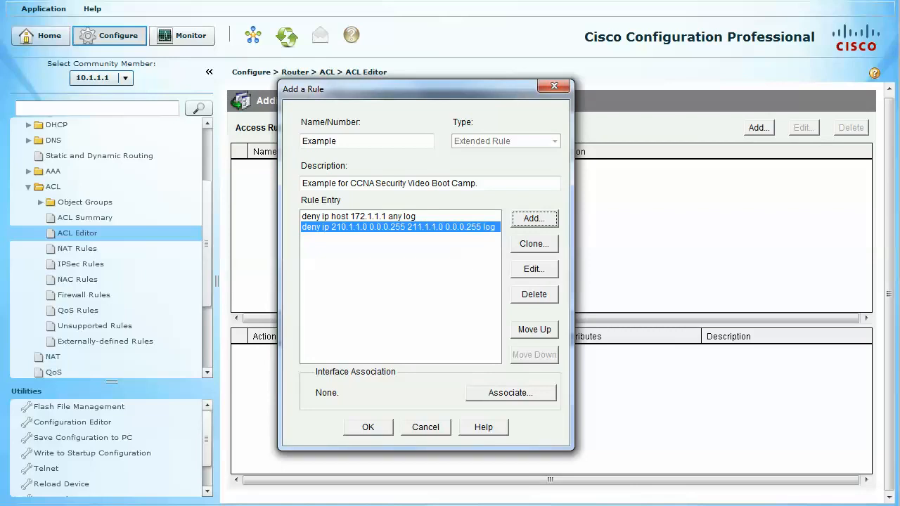
click(478, 183)
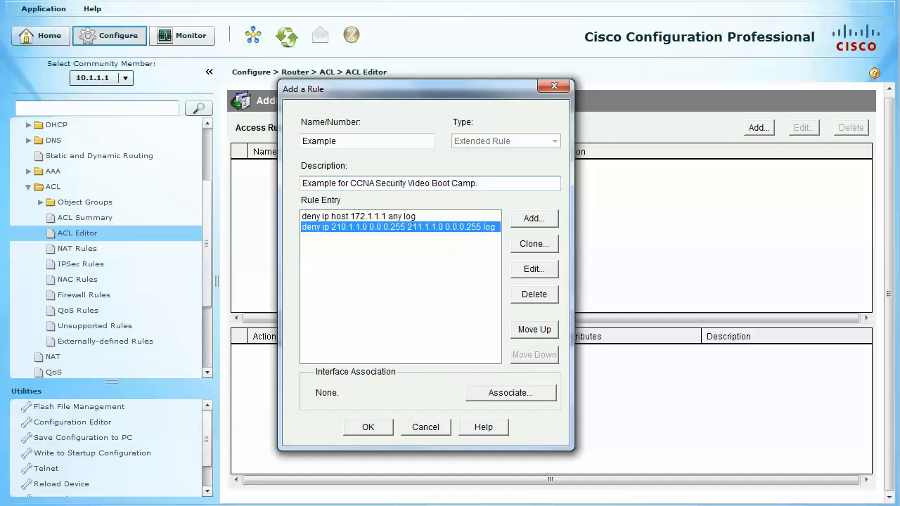
click(358, 216)
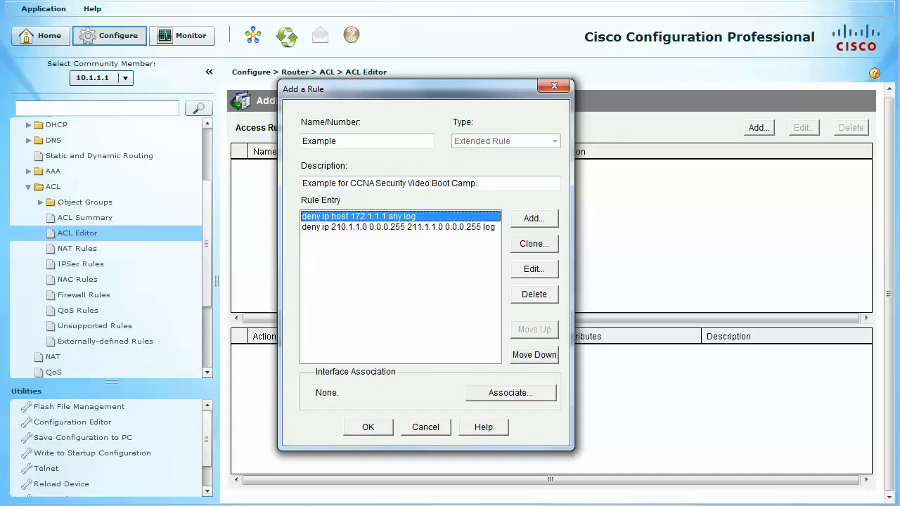
click(534, 244)
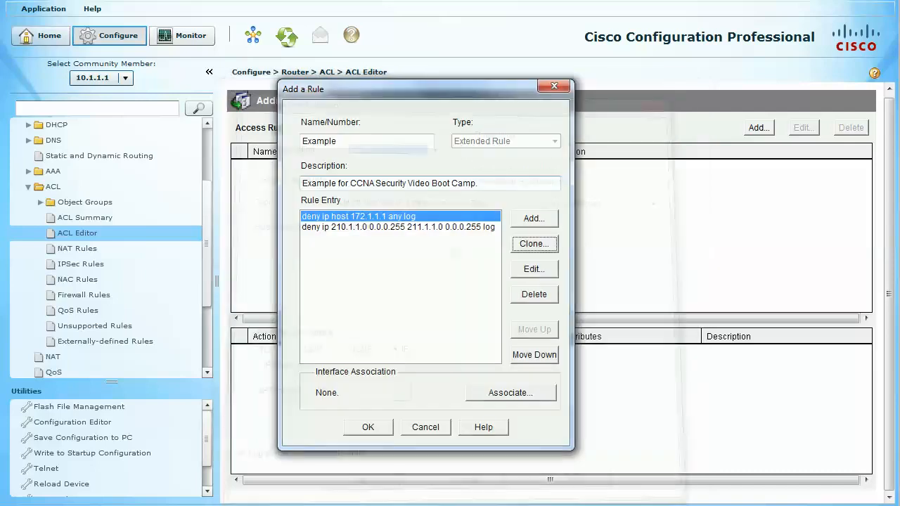
click(400, 217)
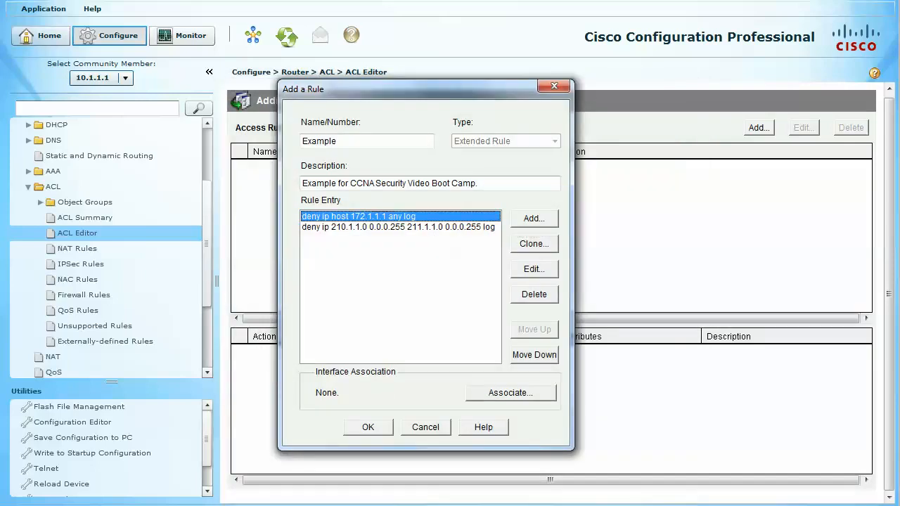
Clone the deny entry for network 210.1.1.0 and set the copy's action to Permit
click(400, 228)
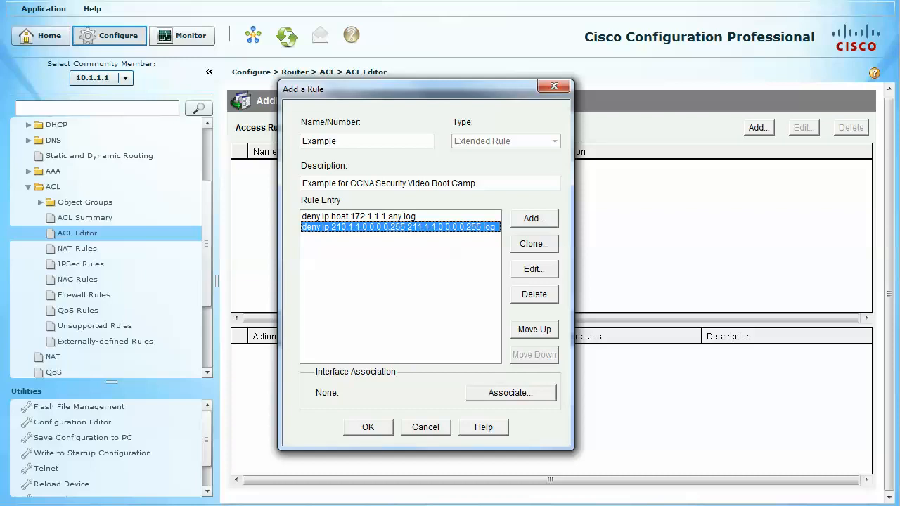
click(534, 219)
click(534, 244)
drag(534, 124, 374, 91)
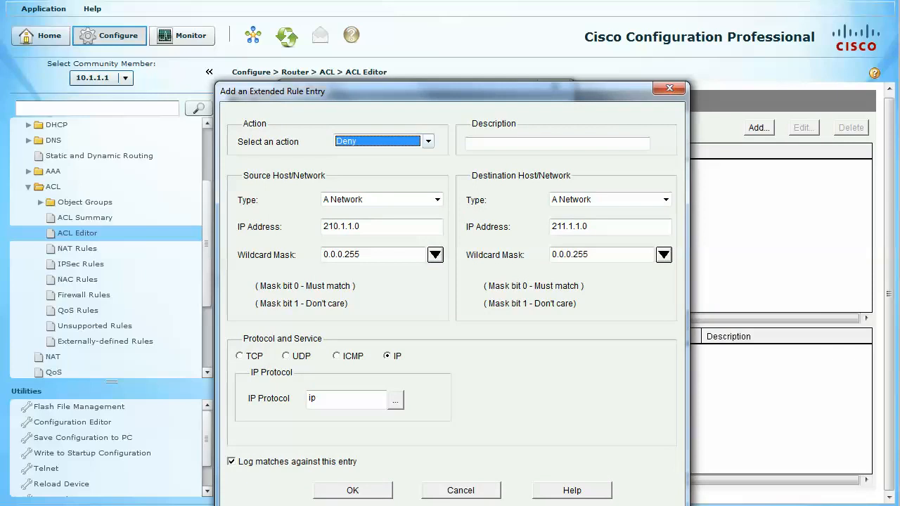
click(428, 141)
key(Return)
Set the cloned entry's source type to A Host Name or IP Address with host 210.1.1.5, and save the entry
click(436, 200)
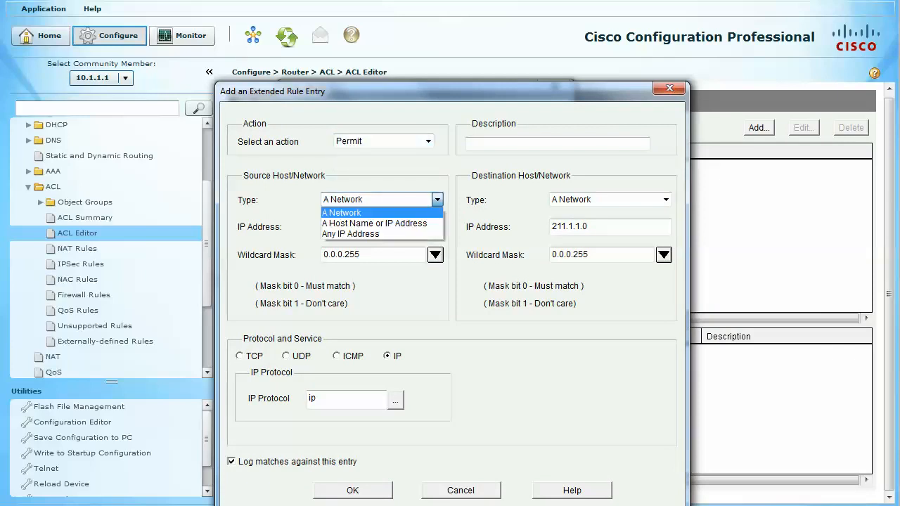
key(Down)
key(Return)
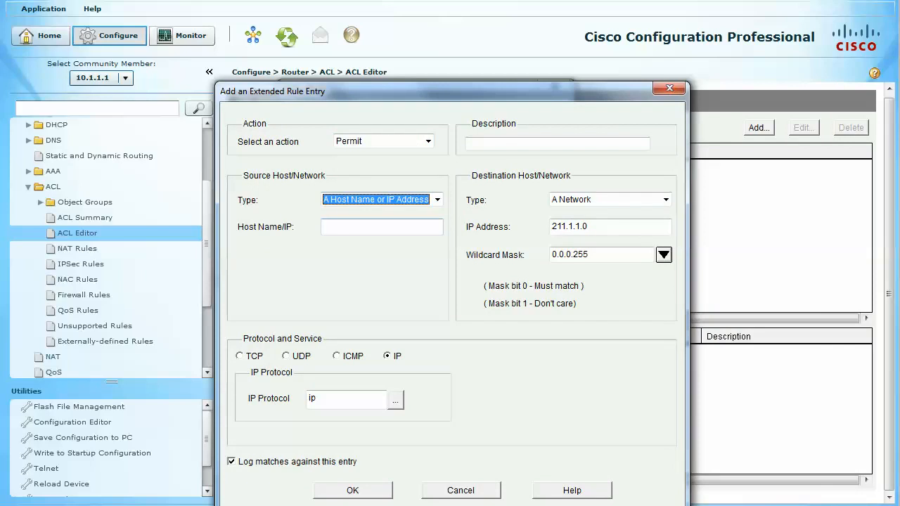
click(381, 227)
drag(394, 92, 438, 77)
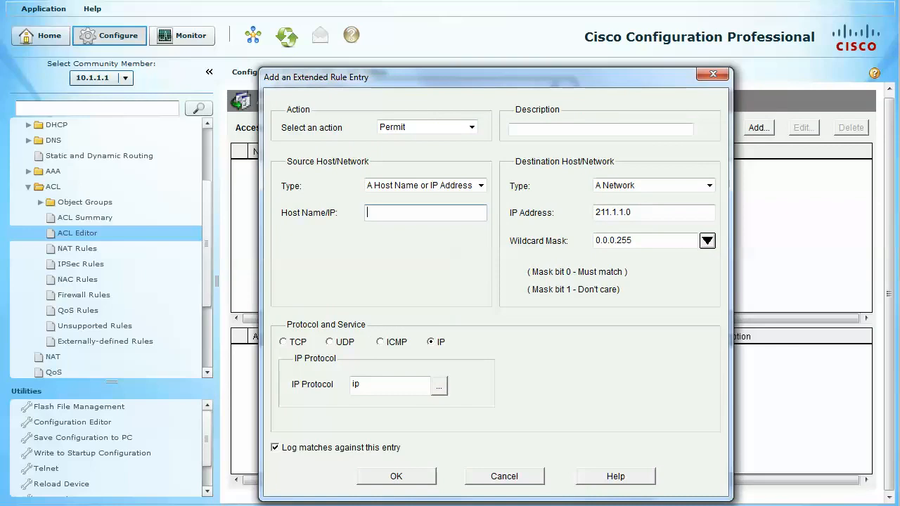
text(210.1.1.5)
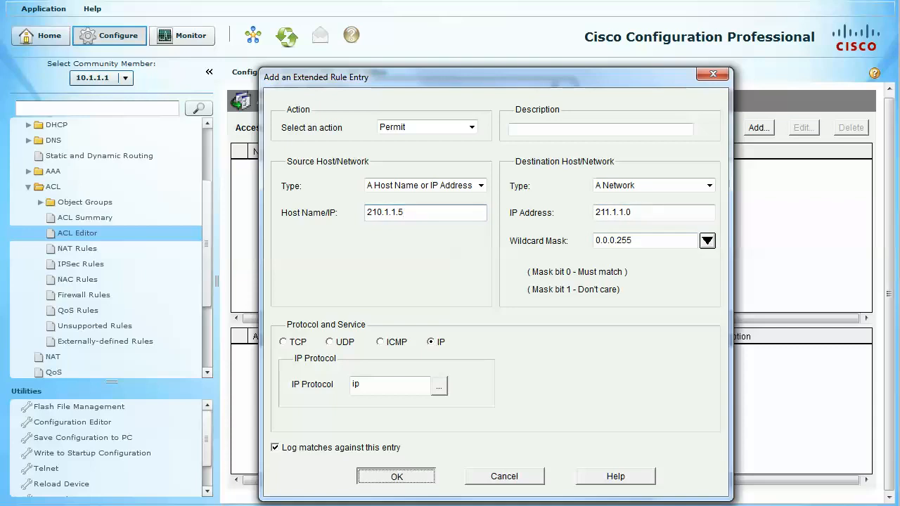
key(Return)
click(401, 238)
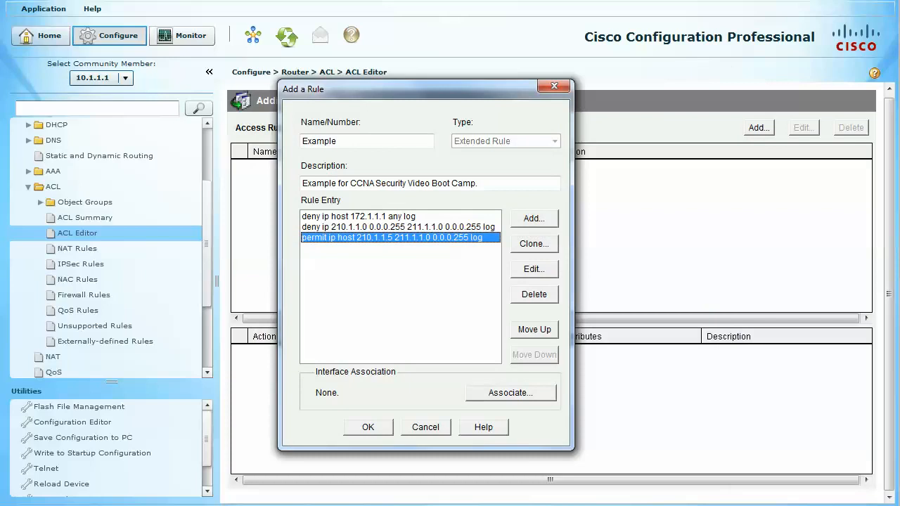
Add a rule entry that permits IP traffic from any address to any address
key(Tab)
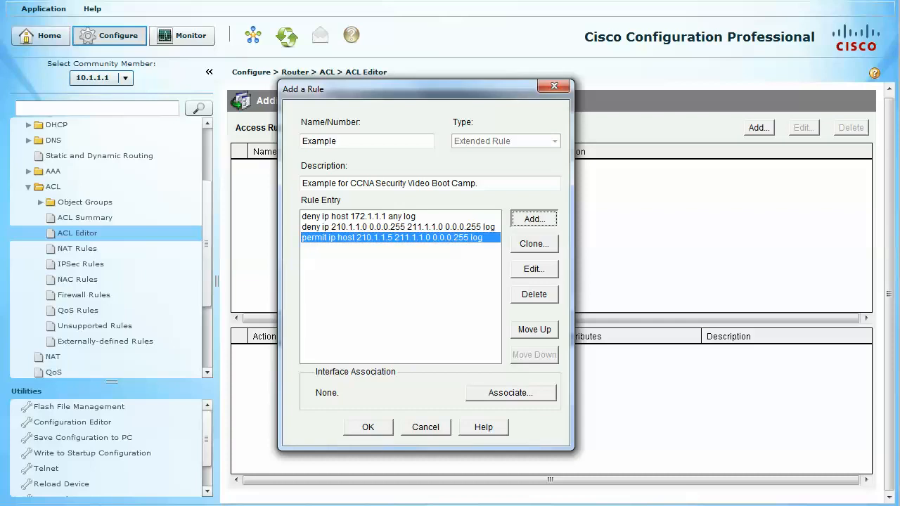
key(space)
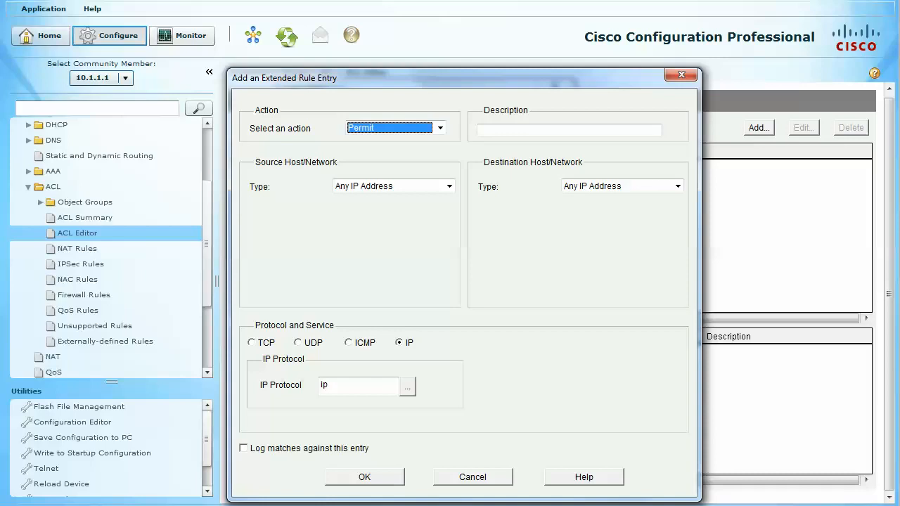
click(364, 477)
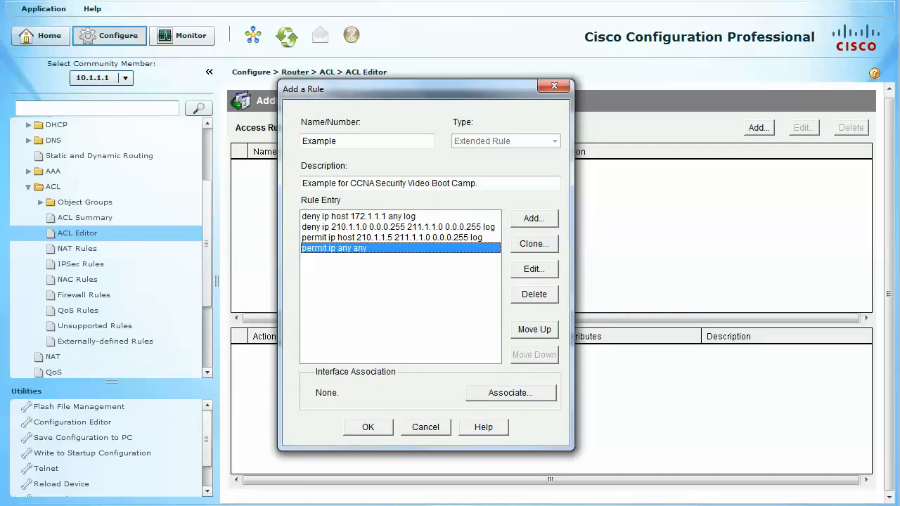
click(391, 238)
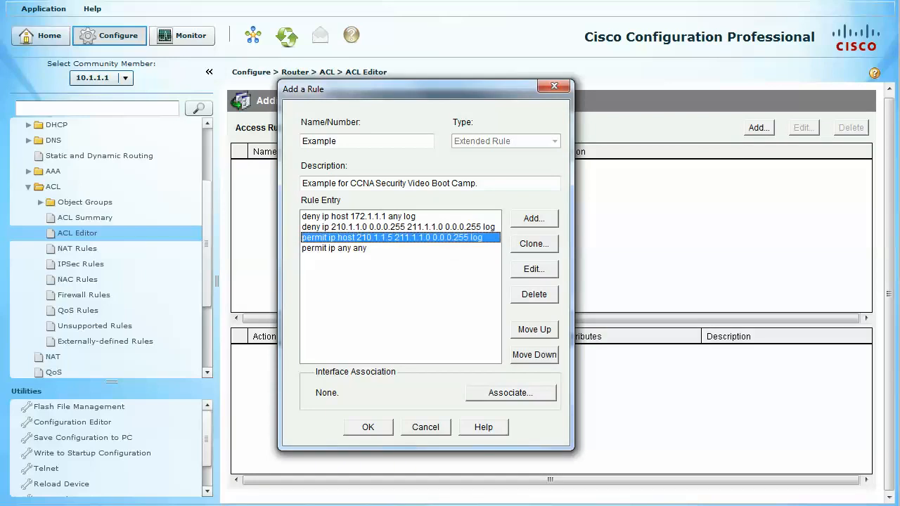
click(334, 248)
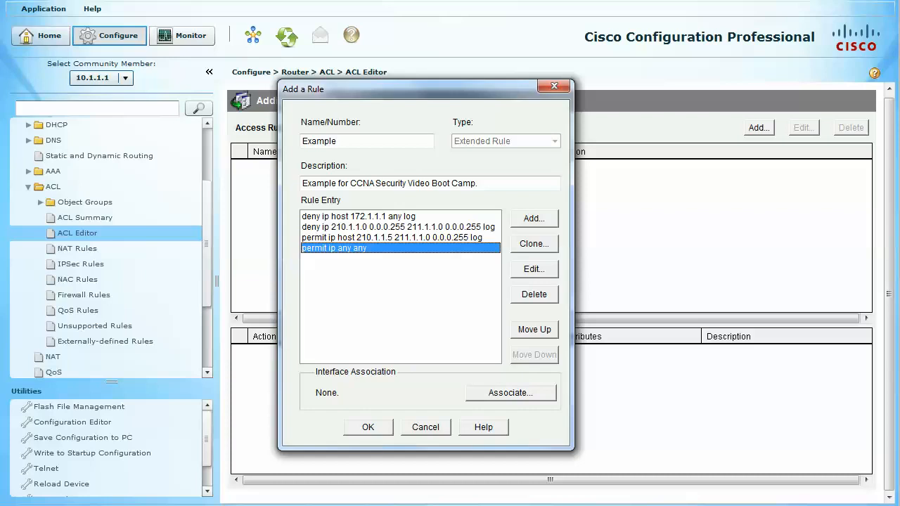
Move the permit entry for host 210.1.1.5 above the deny entry for network 210.1.1.0 in the rule
click(391, 237)
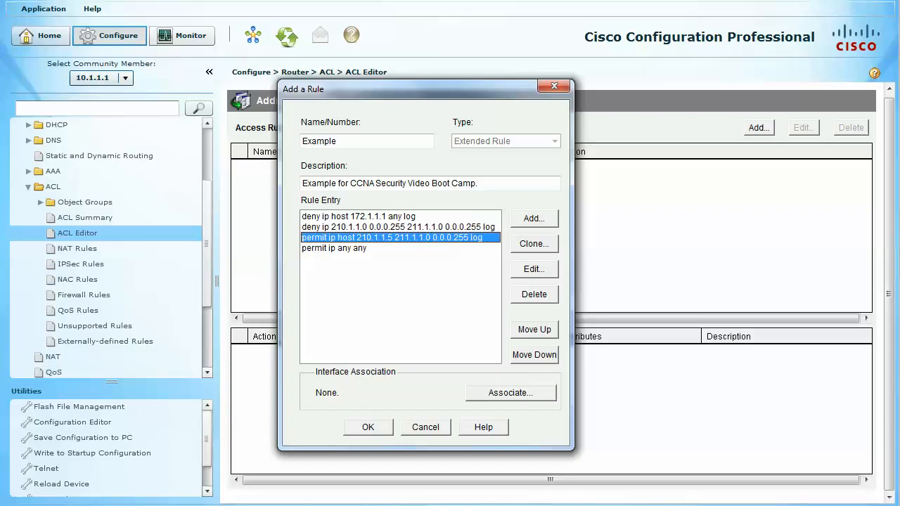
click(392, 227)
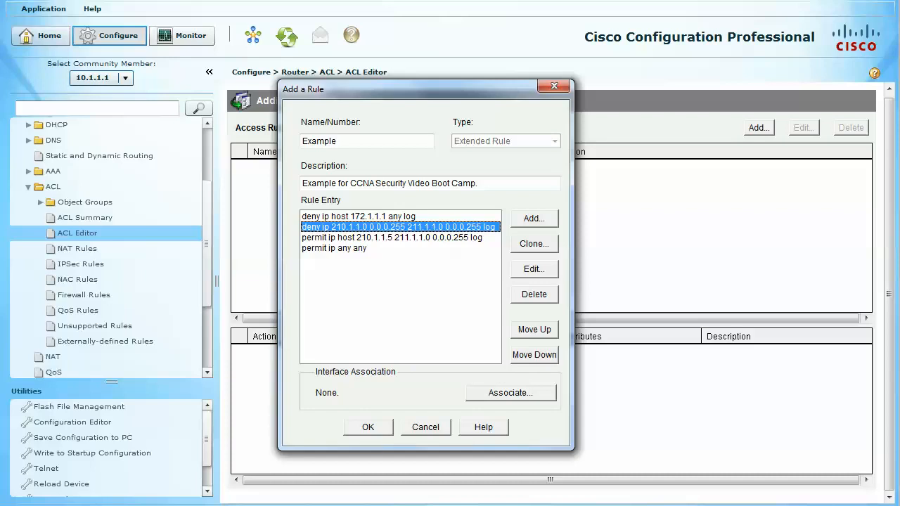
click(392, 237)
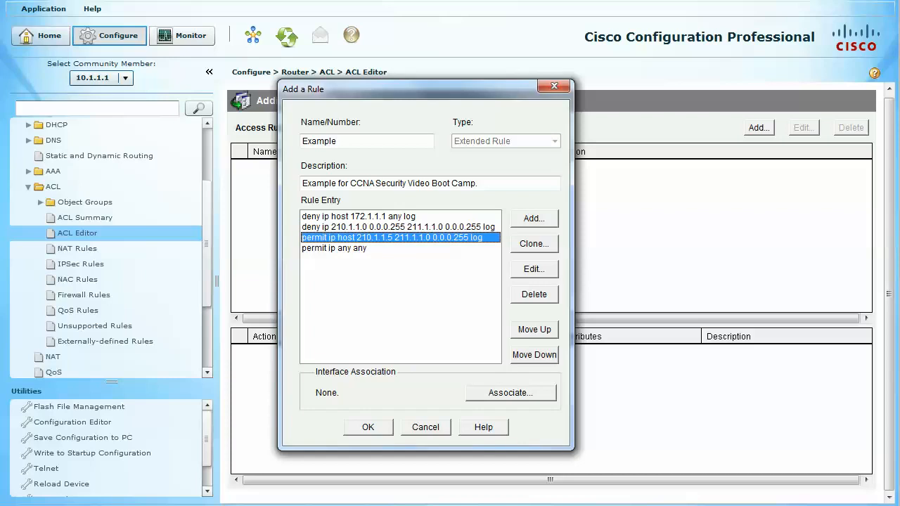
click(392, 226)
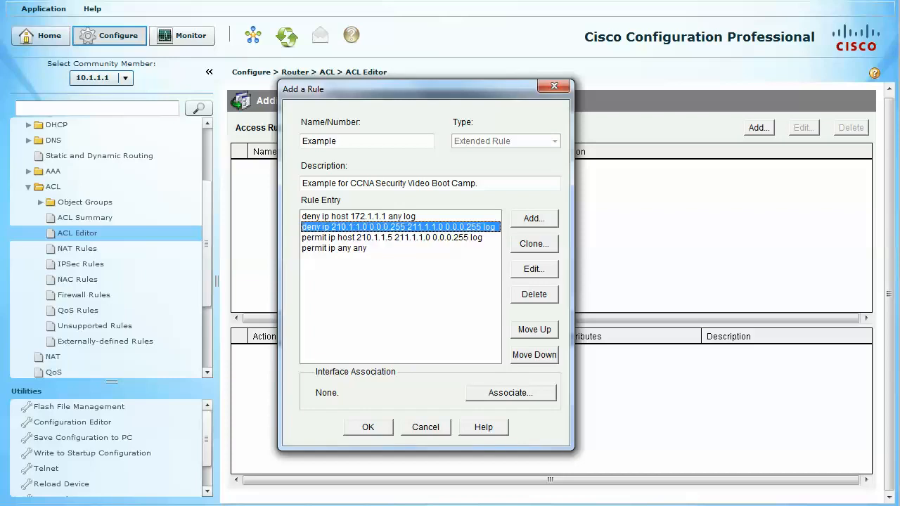
click(392, 237)
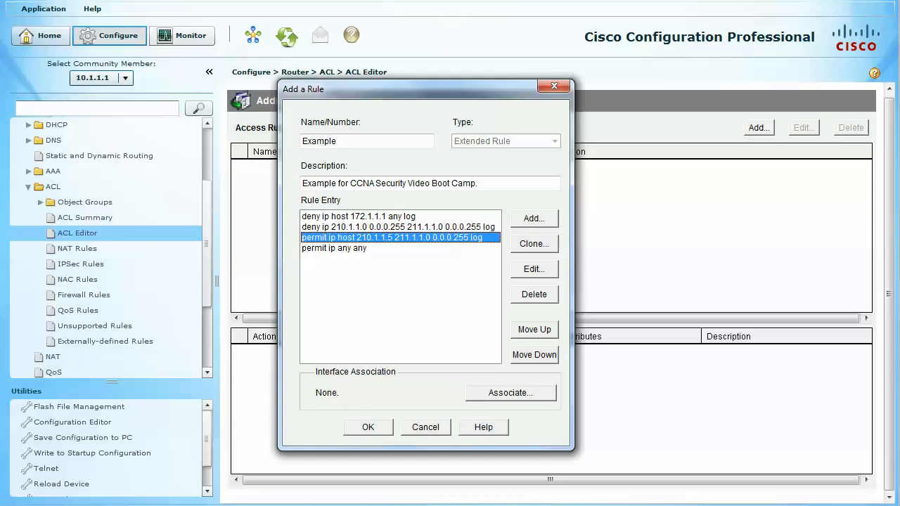
click(534, 329)
click(393, 227)
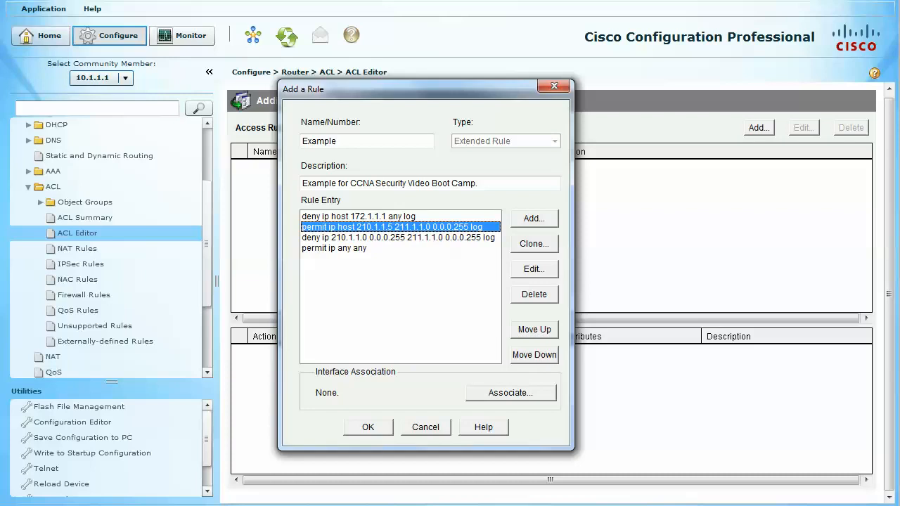
click(359, 216)
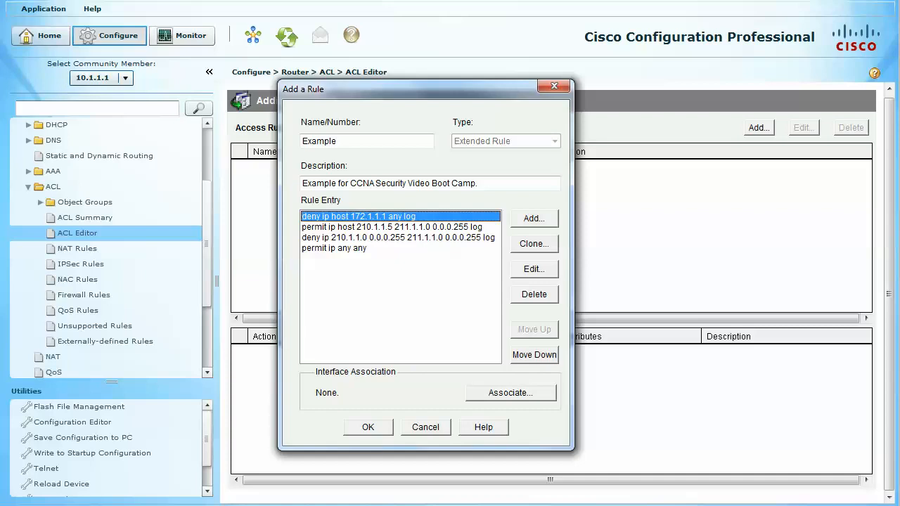
click(534, 294)
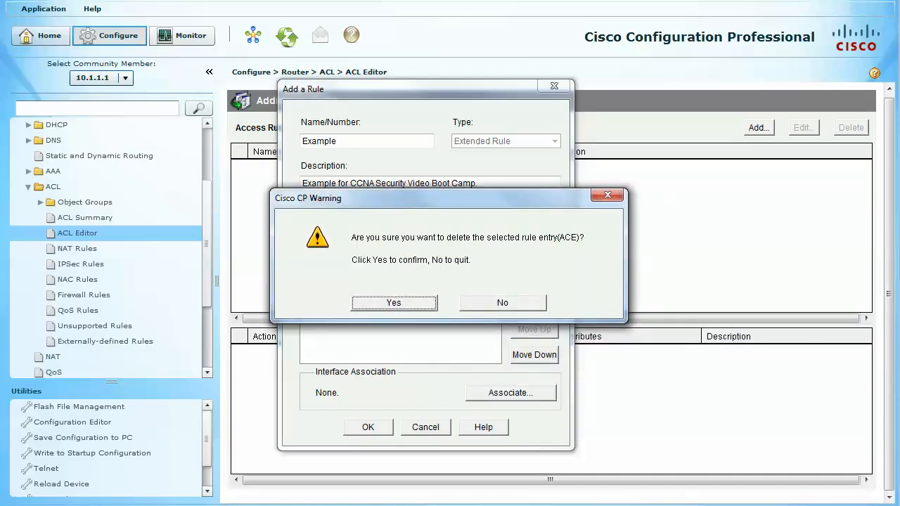
click(503, 303)
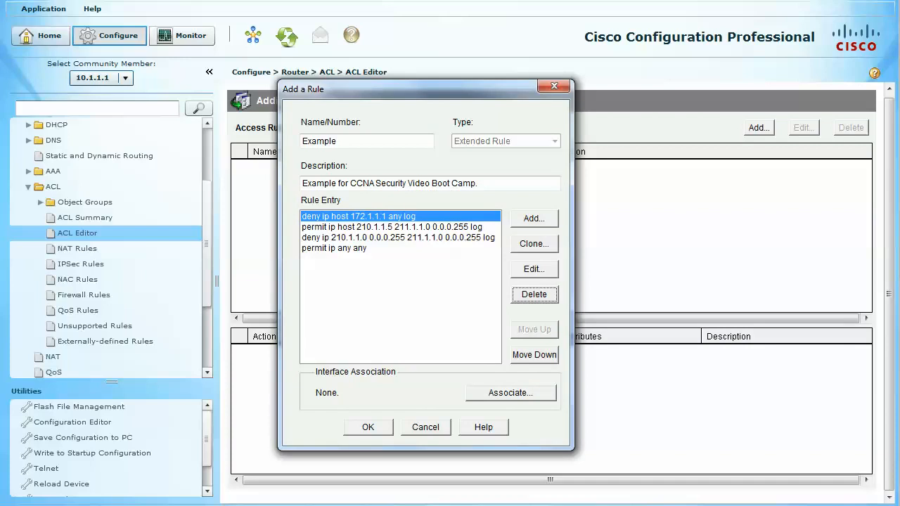
click(533, 269)
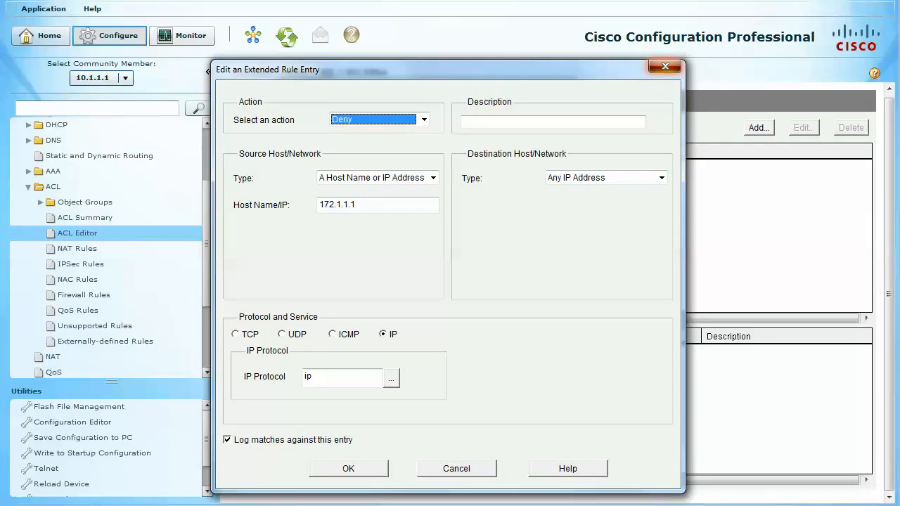
key(Return)
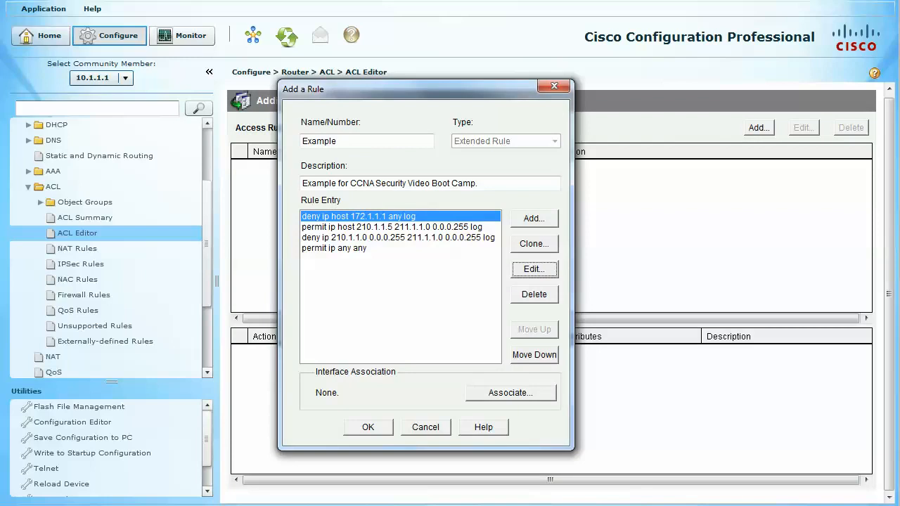
Turn off match logging for the deny entry from network 210.1.1.0 to 211.1.1.0 and save the entry
click(394, 237)
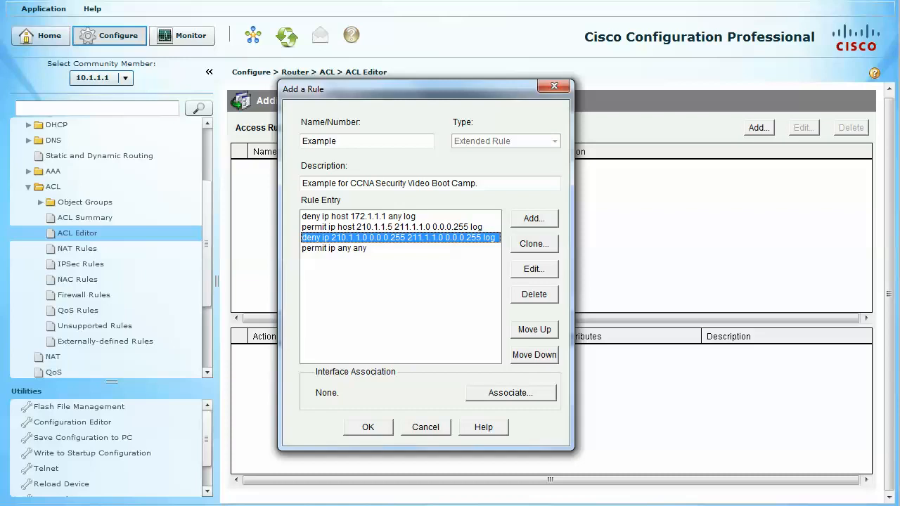
click(533, 268)
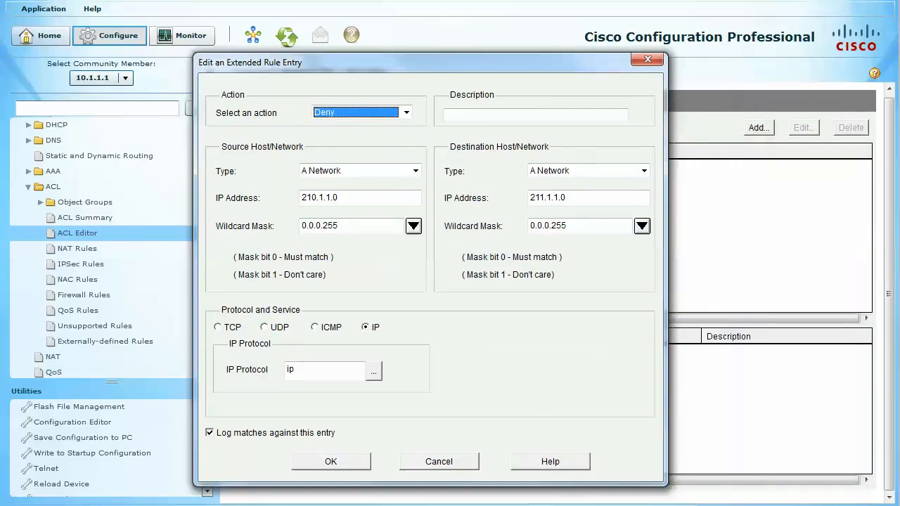
drag(421, 63, 397, 50)
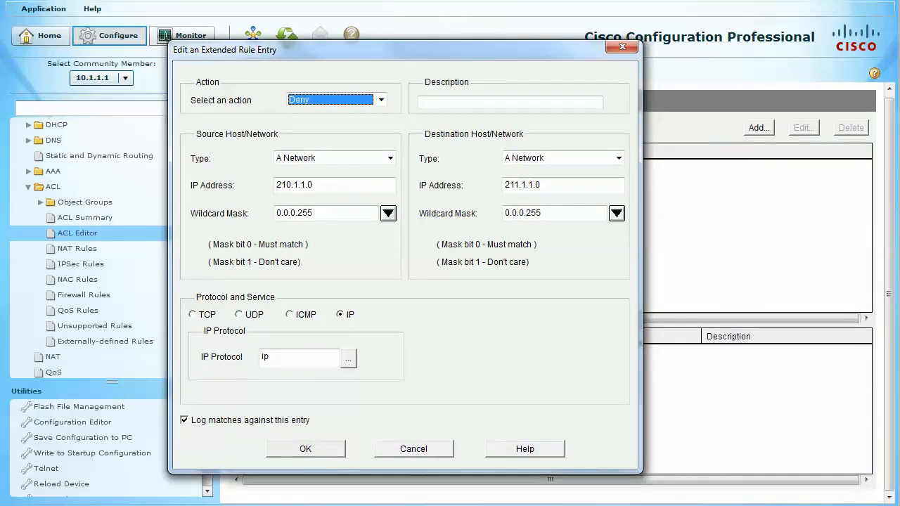
click(184, 420)
click(305, 449)
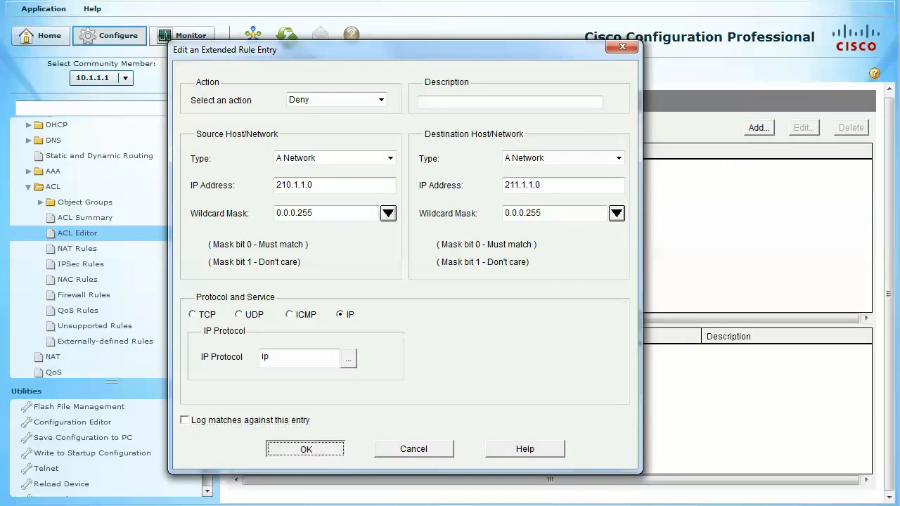
click(337, 248)
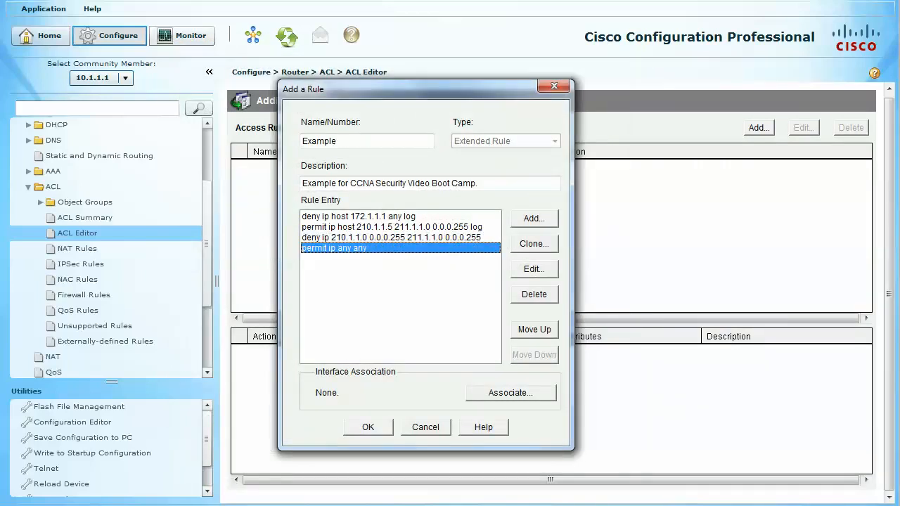
click(401, 228)
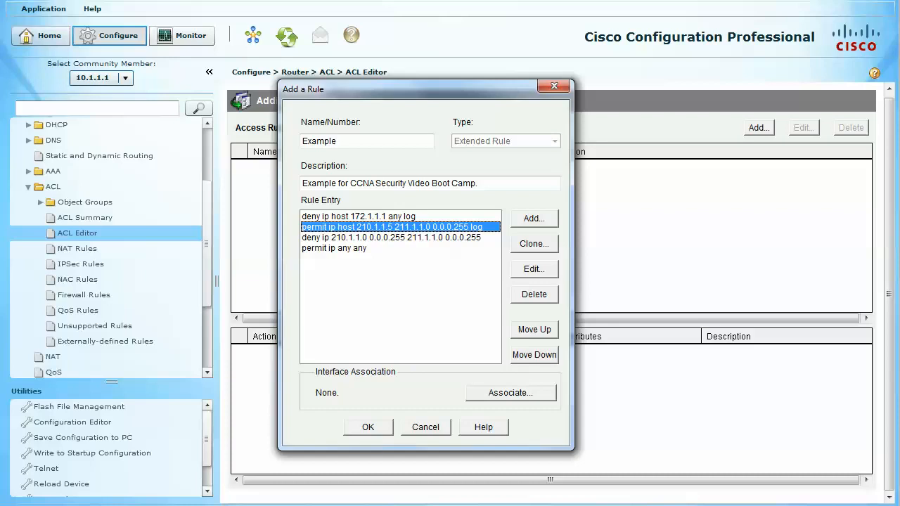
click(352, 249)
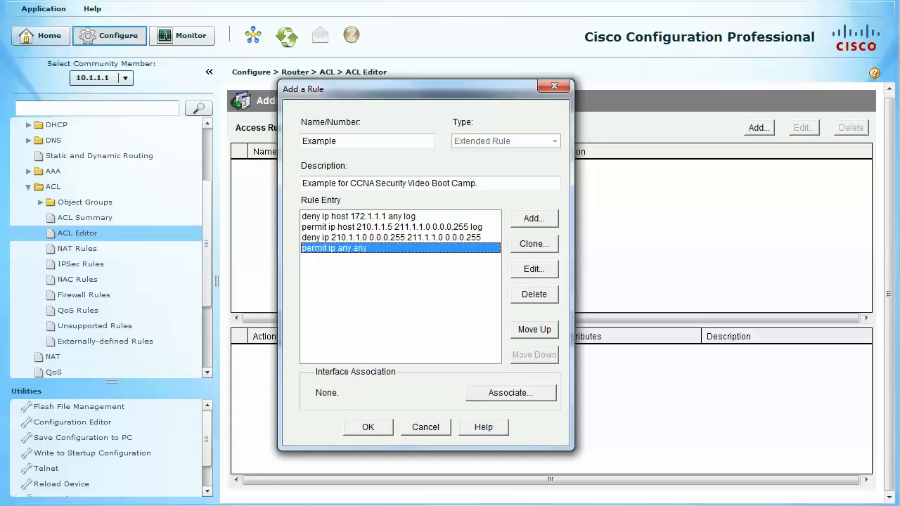
Associate the rule with interface FastEthernet0/0 in the inbound direction and save the rule
click(511, 393)
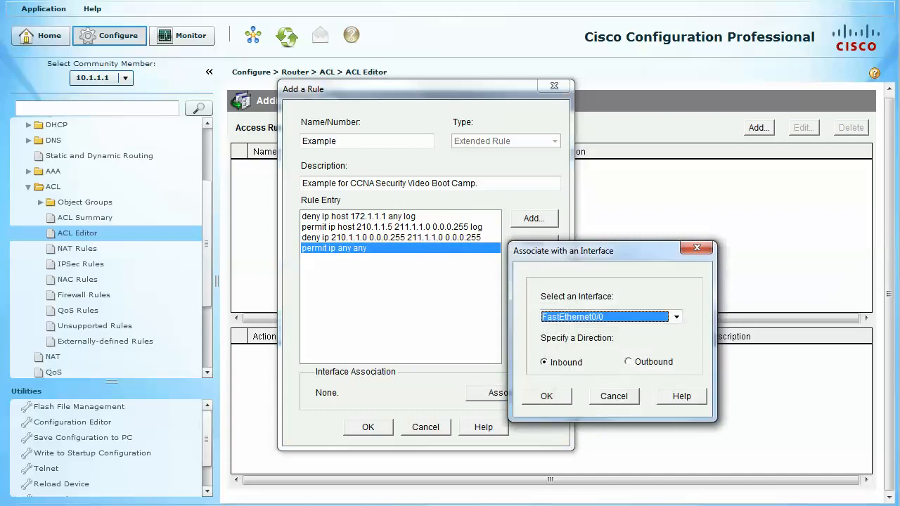
drag(611, 250, 436, 177)
click(500, 243)
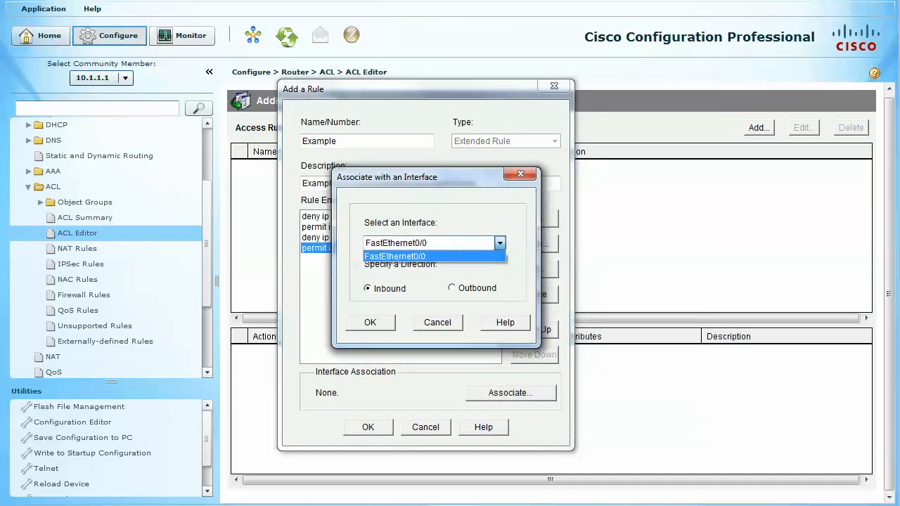
click(442, 257)
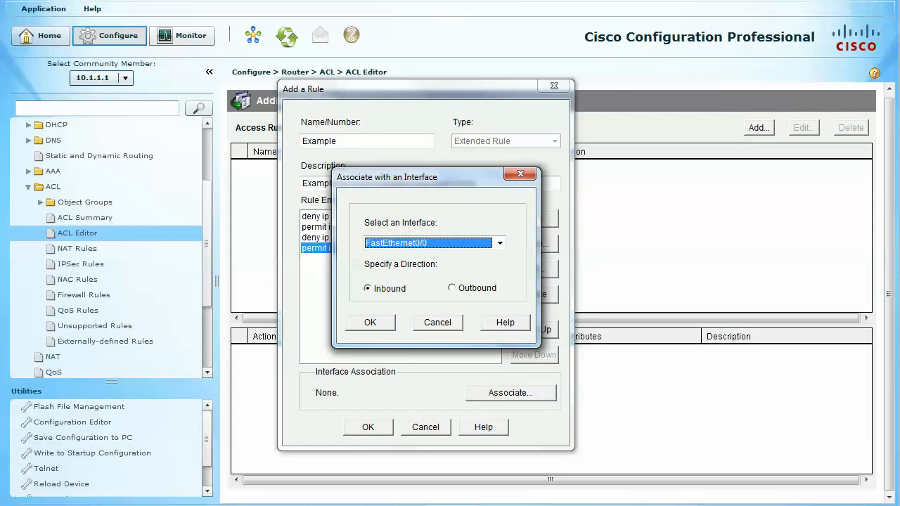
key(Return)
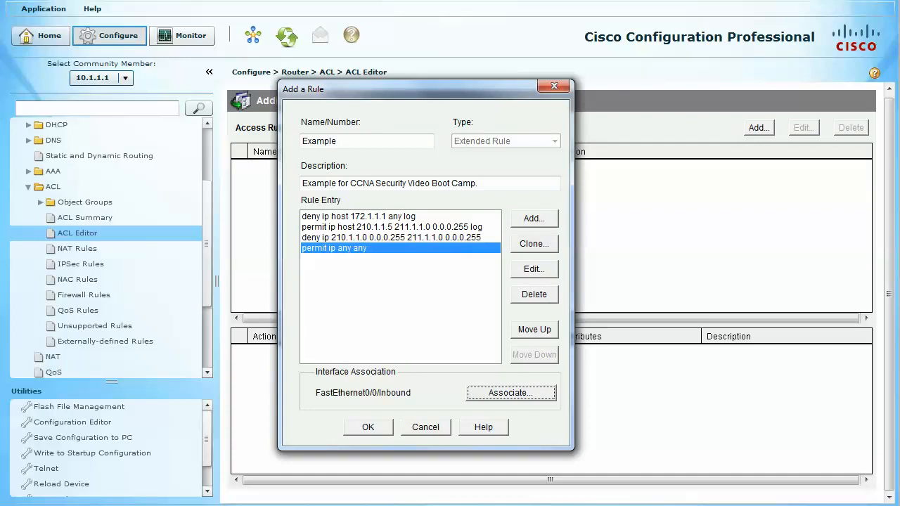
click(368, 427)
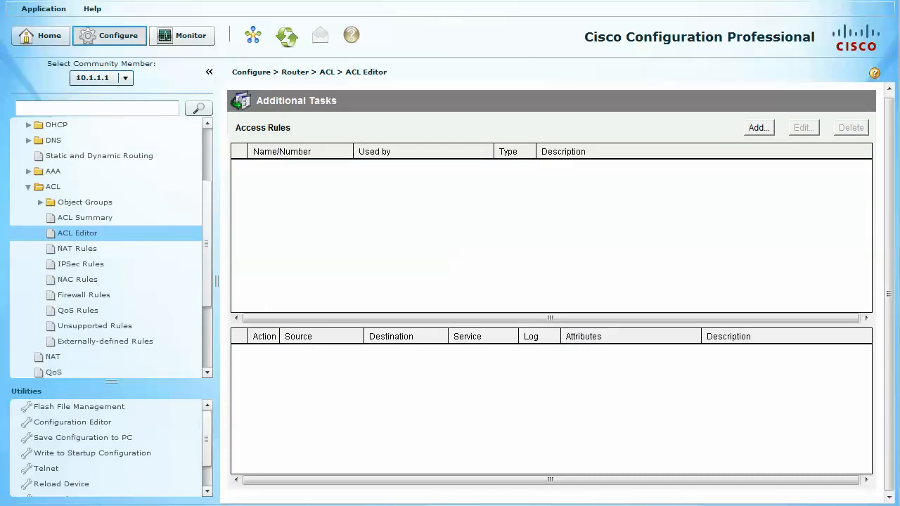
Deliver the previewed access list commands to the router, including saving the running configuration to the startup configuration
drag(576, 195, 381, 86)
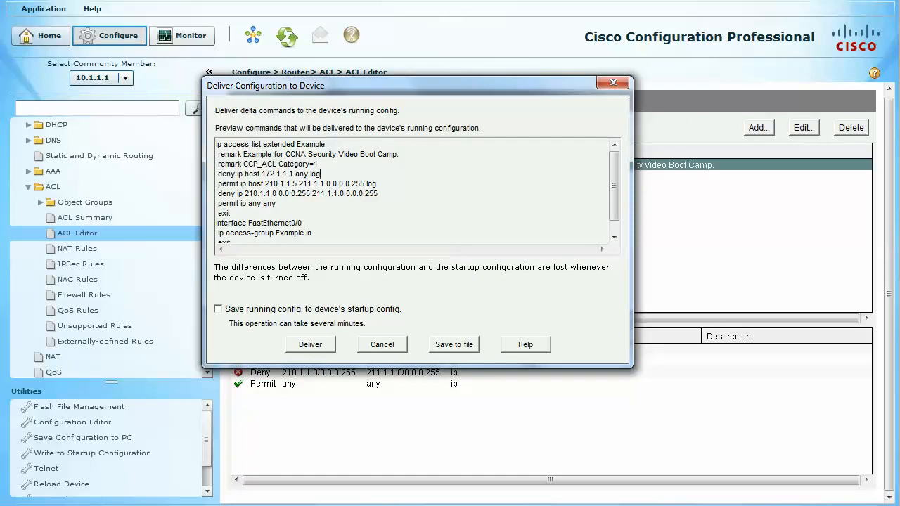
scroll(614, 186, down, 1)
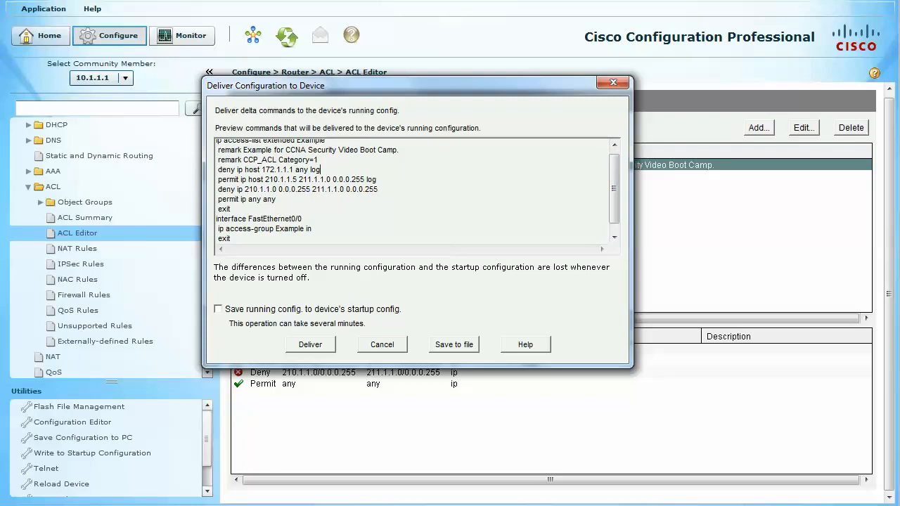
click(218, 309)
click(310, 345)
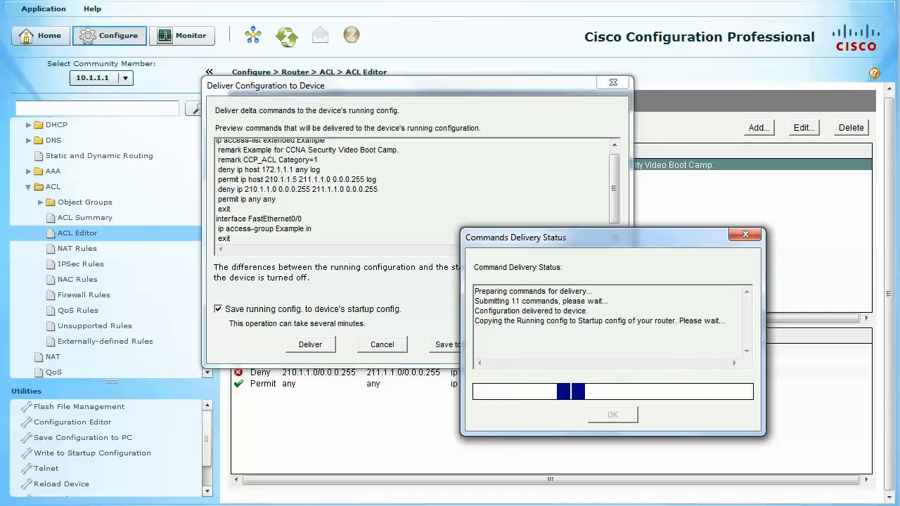
drag(598, 237, 459, 171)
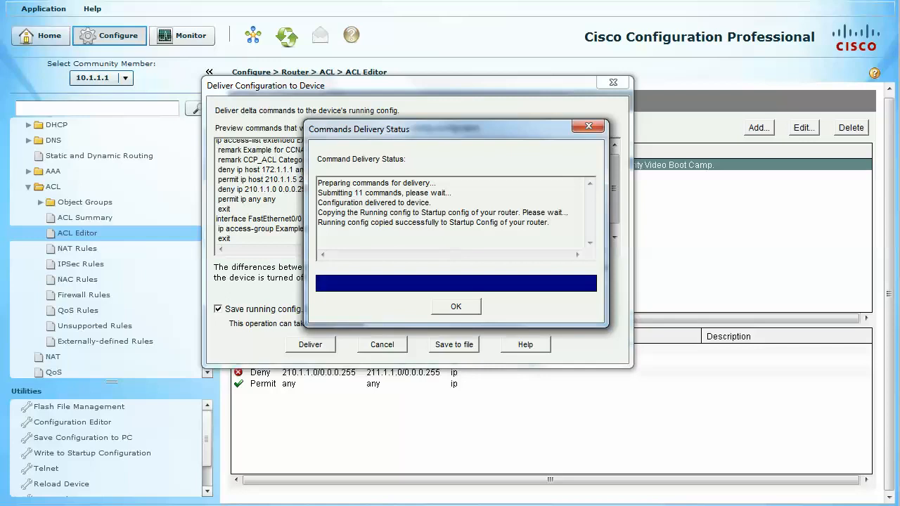
click(455, 307)
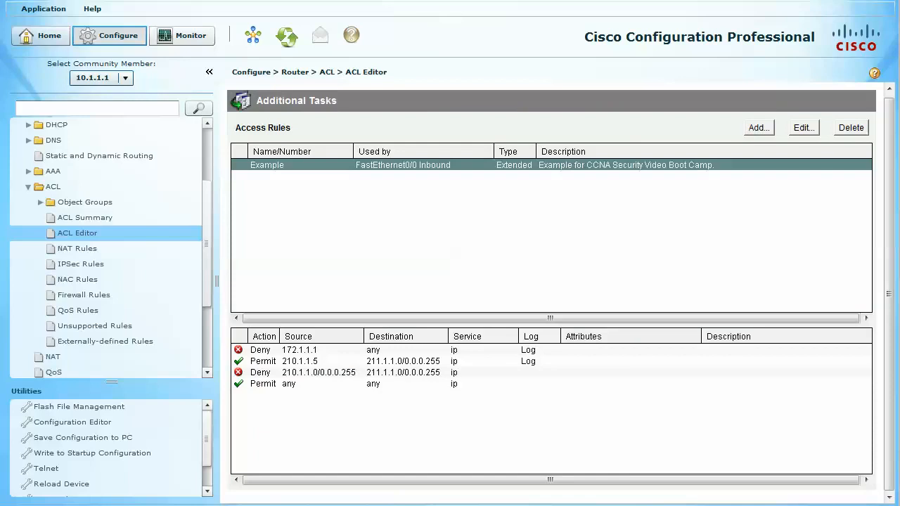
Review the Example rule's entries in the access rules list and in its edit dialog, leaving without changes
click(268, 165)
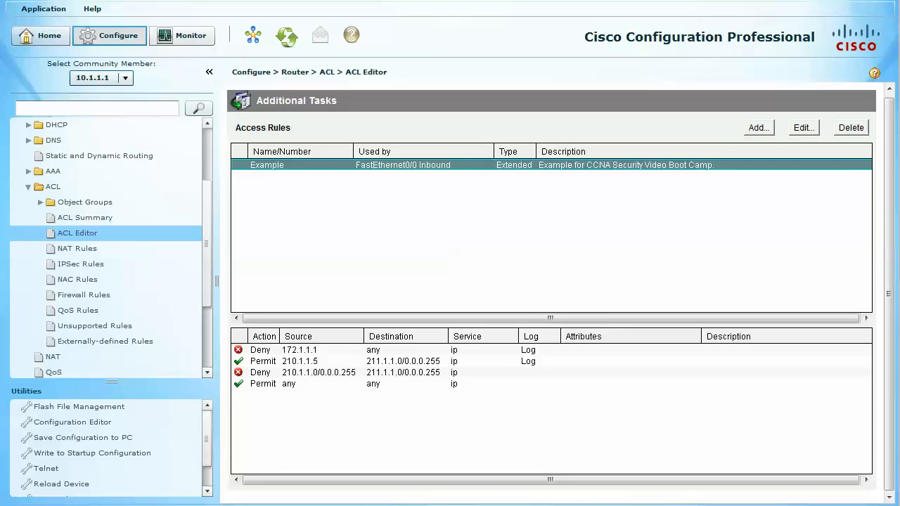
click(403, 372)
click(373, 350)
click(403, 361)
click(403, 372)
click(373, 383)
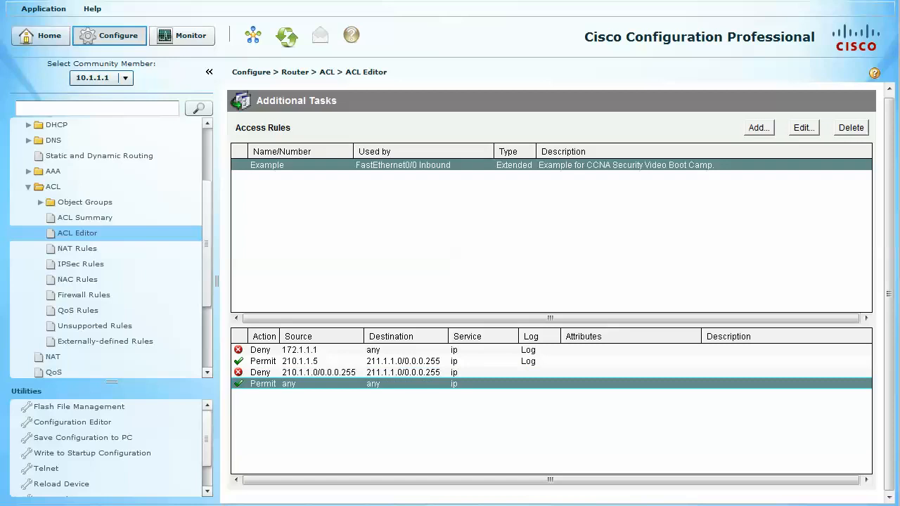
click(804, 128)
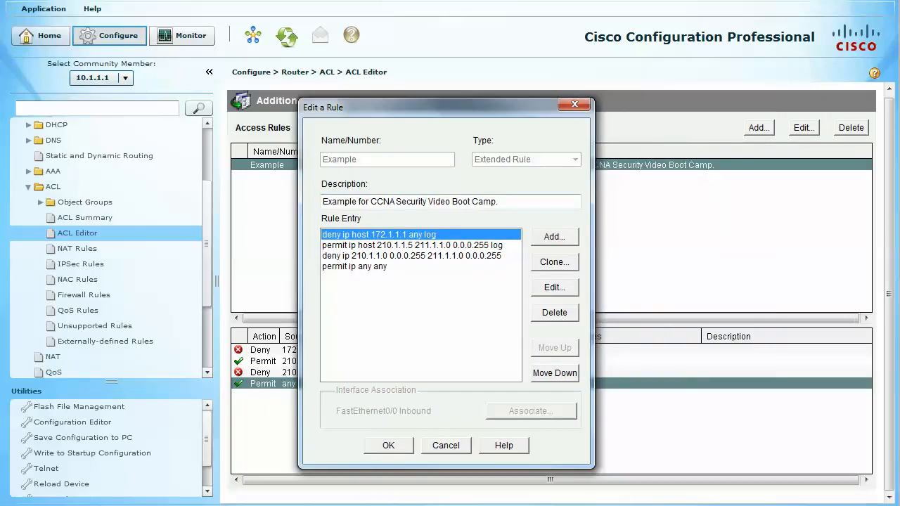
click(412, 245)
click(412, 255)
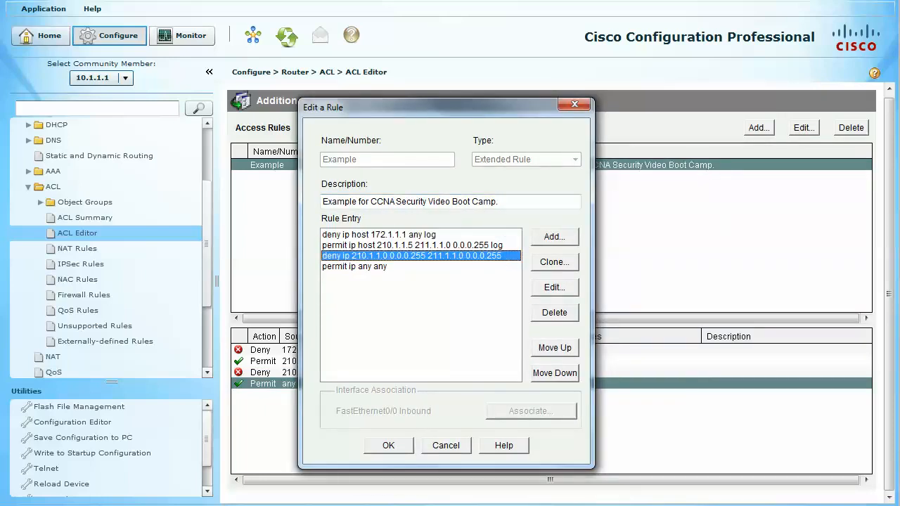
click(412, 265)
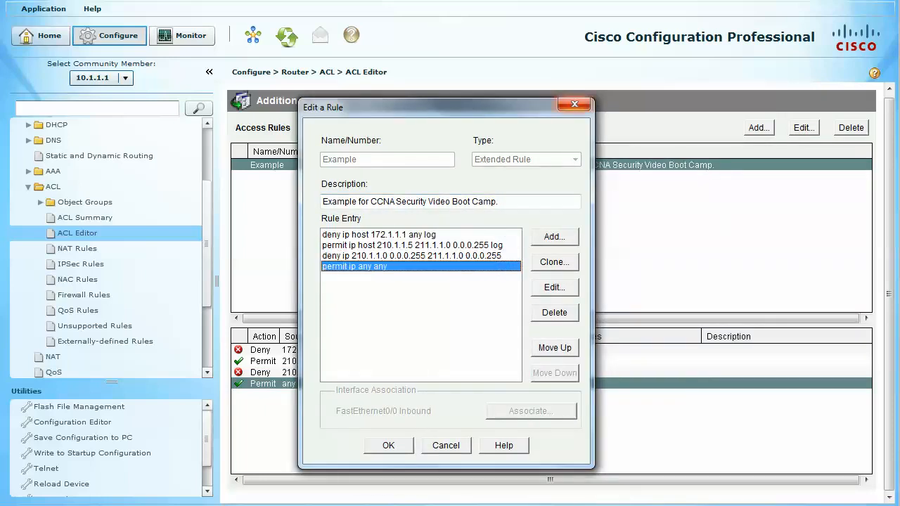
click(574, 104)
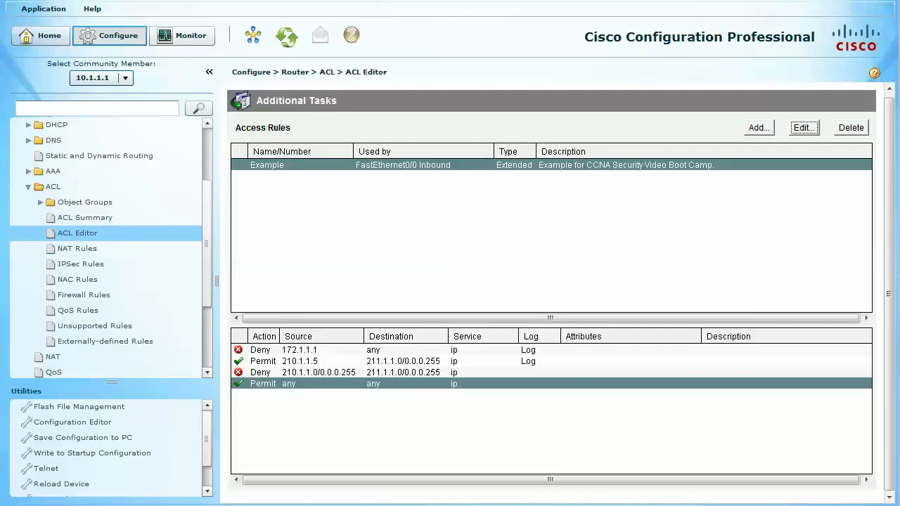
Try to delete the Example access rule
click(851, 127)
drag(535, 258, 401, 162)
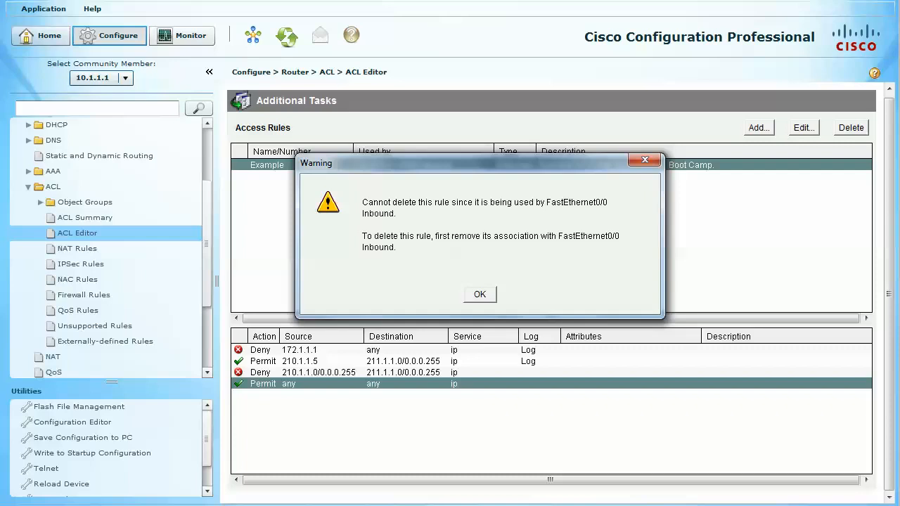
key(Return)
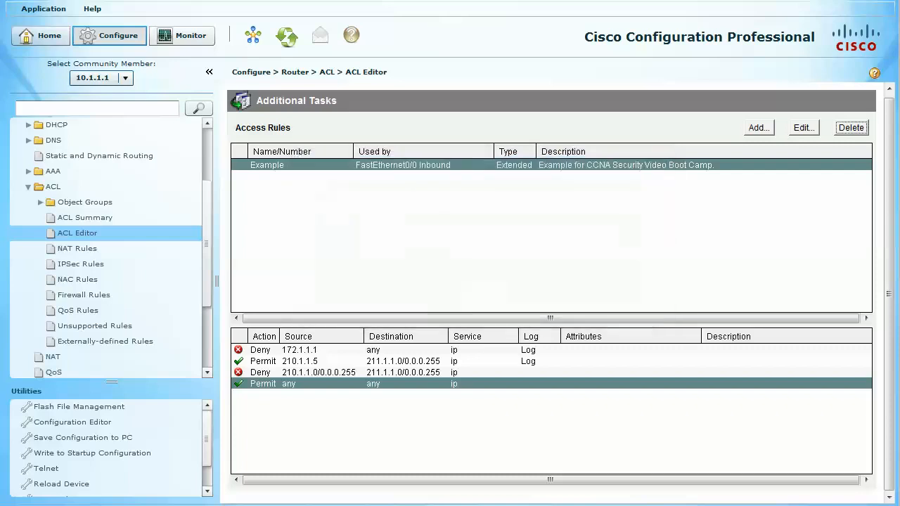
Open the Example access rule for editing to examine its interface association
click(450, 165)
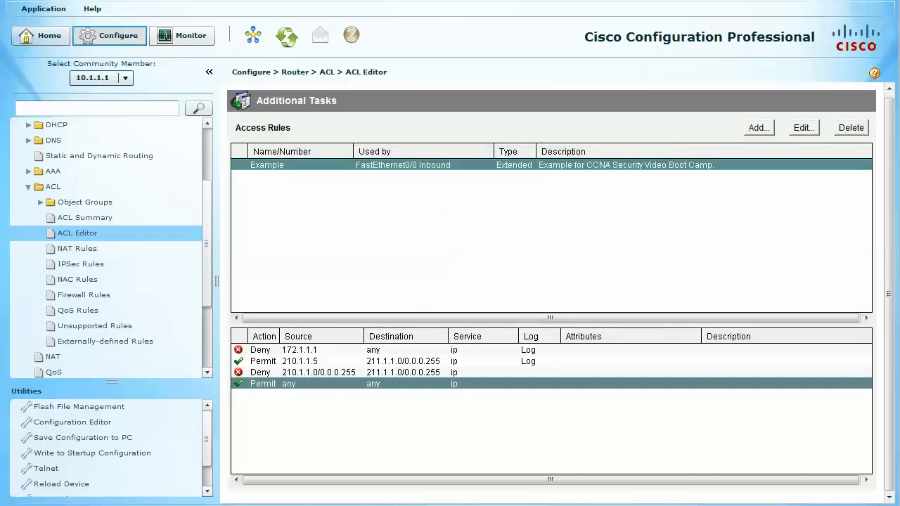
click(803, 128)
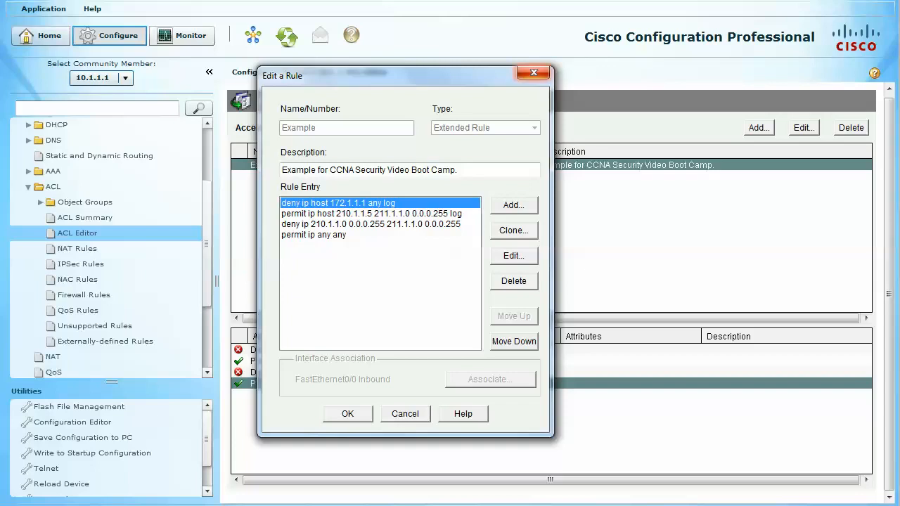
drag(450, 75, 464, 76)
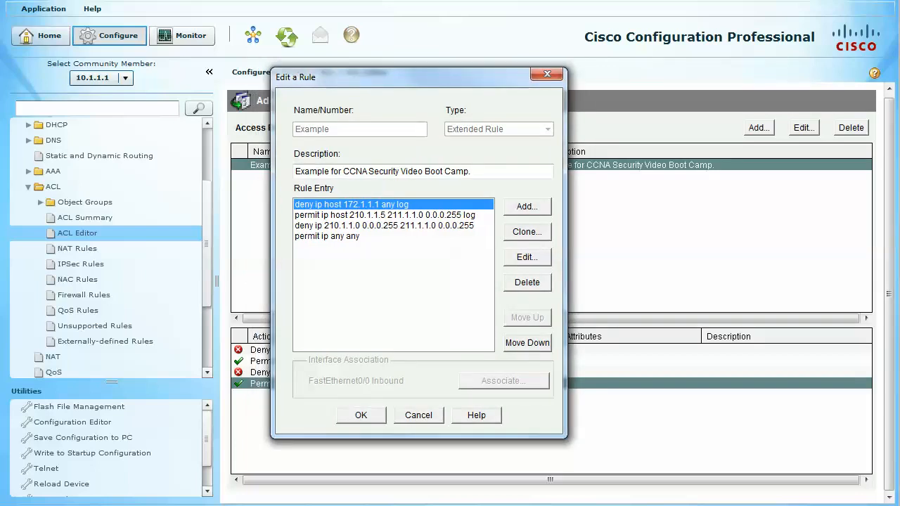